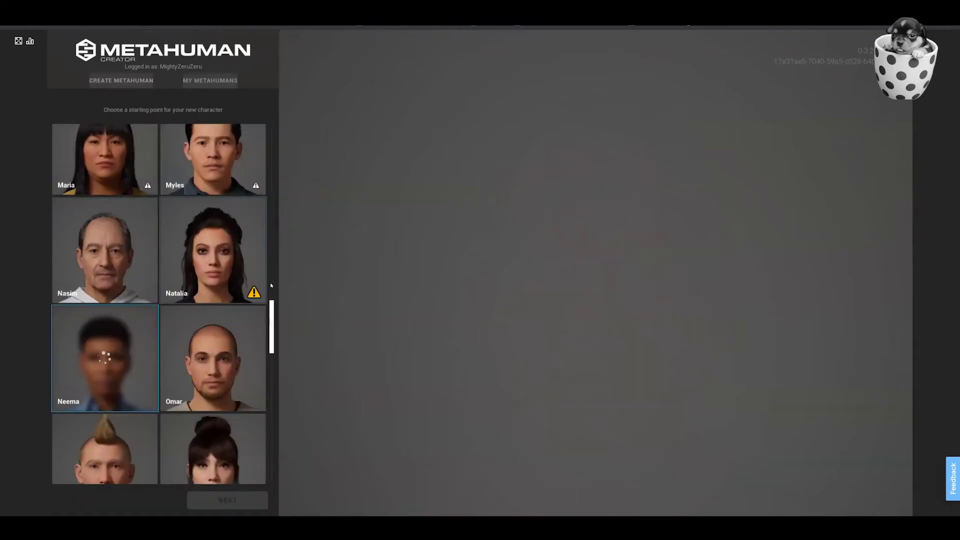
Browse the starting characters, create a new MetaHuman from the Nasim preset, and stop its preview animation
scroll(271, 282, up, 4)
scroll(272, 223, up, 3)
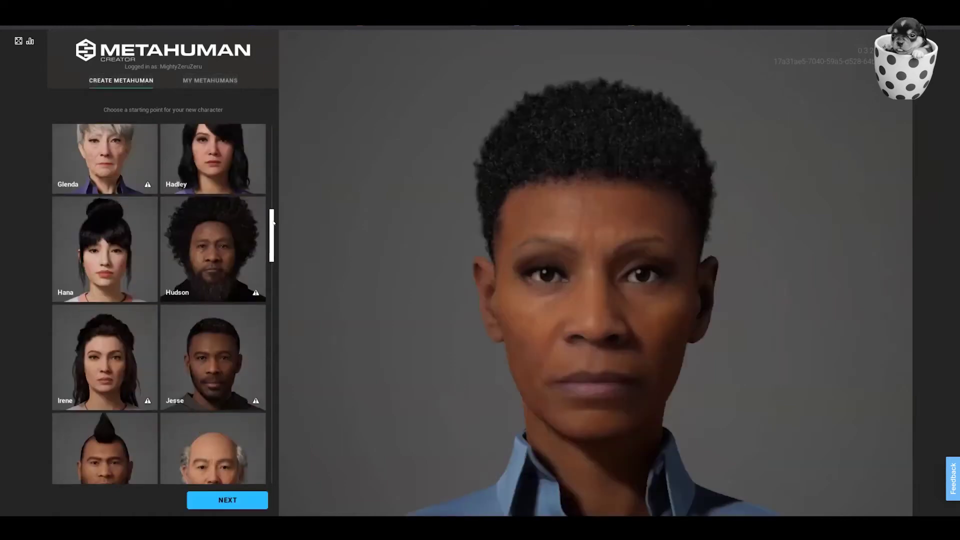
scroll(266, 134, up, 4)
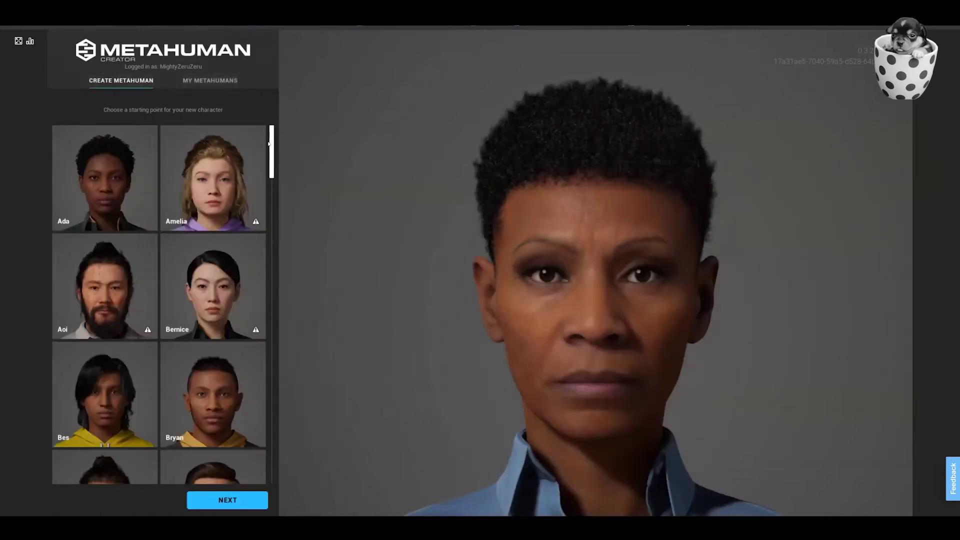
scroll(268, 144, down, 5)
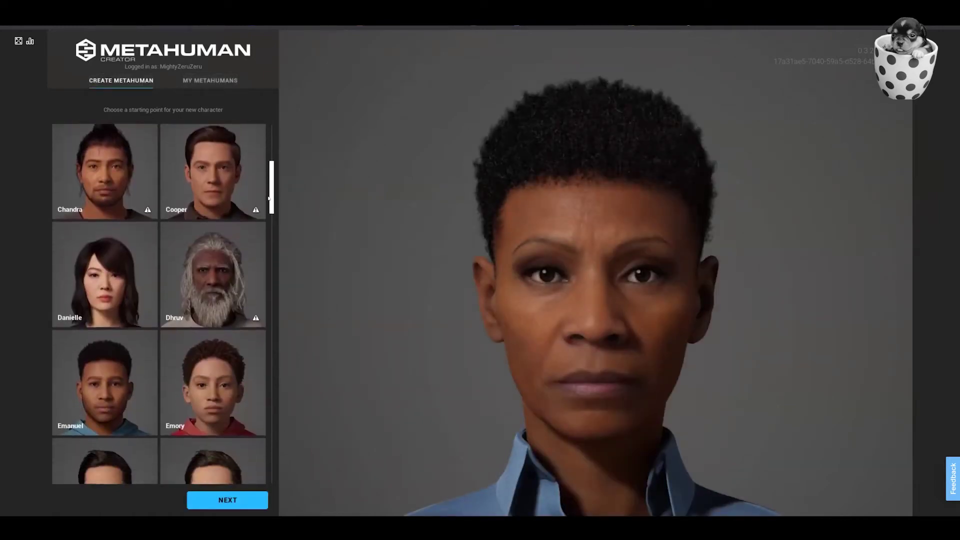
scroll(269, 198, down, 6)
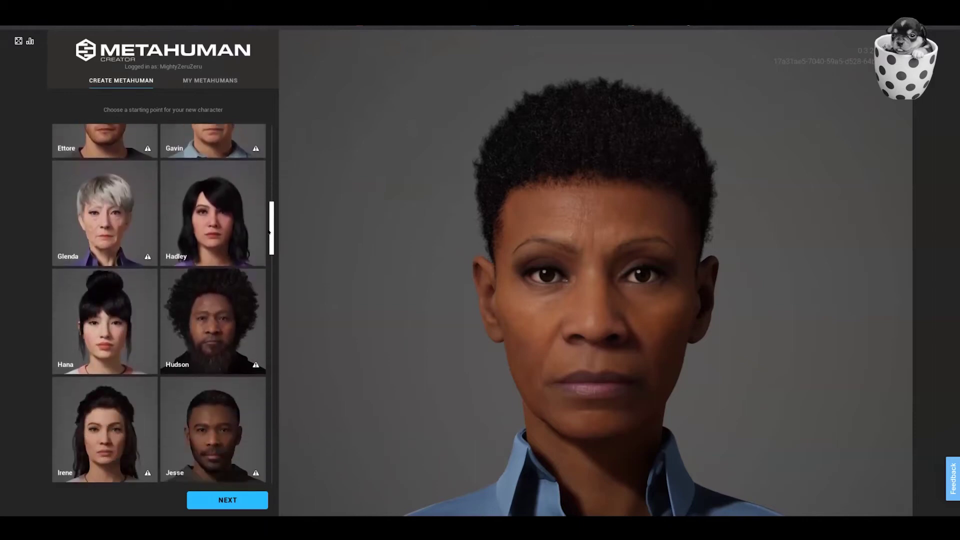
drag(268, 231, 272, 317)
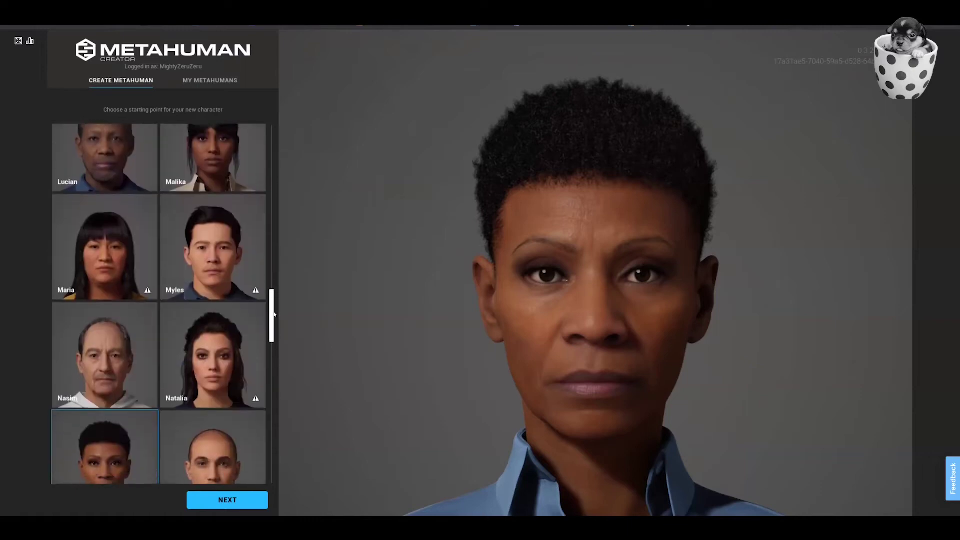
click(103, 377)
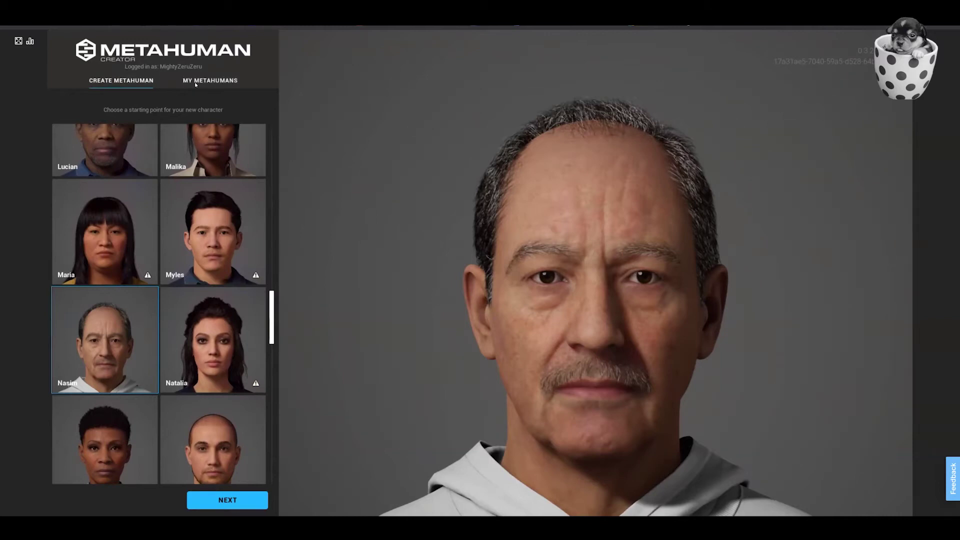
click(226, 501)
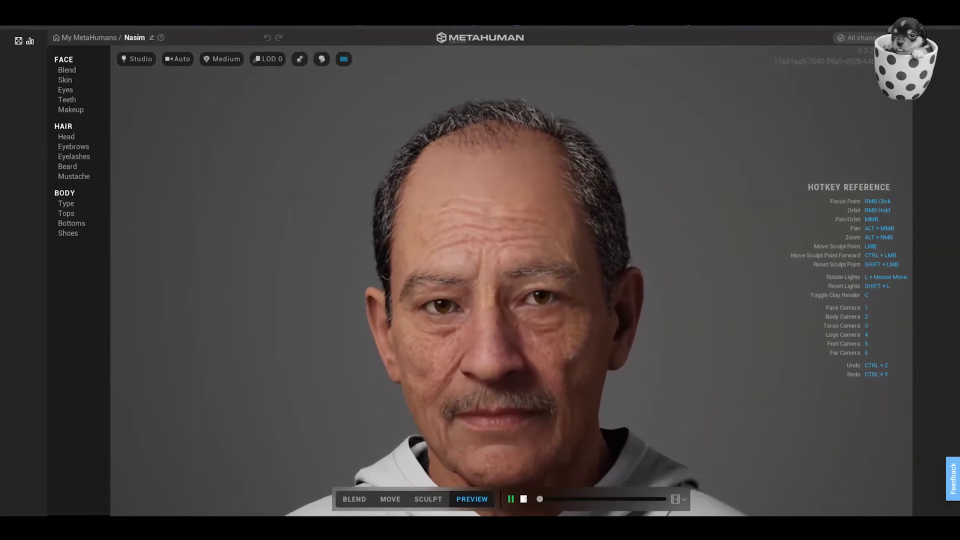
click(524, 499)
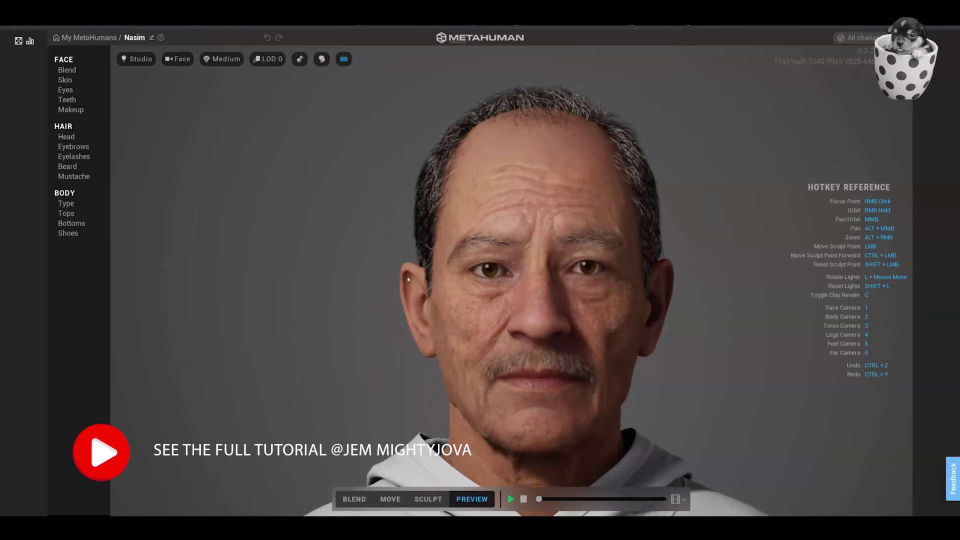
Fill the three face blend slots with the Aoi, Ada and Bernice presets and adjust the blend point at one eye
click(67, 70)
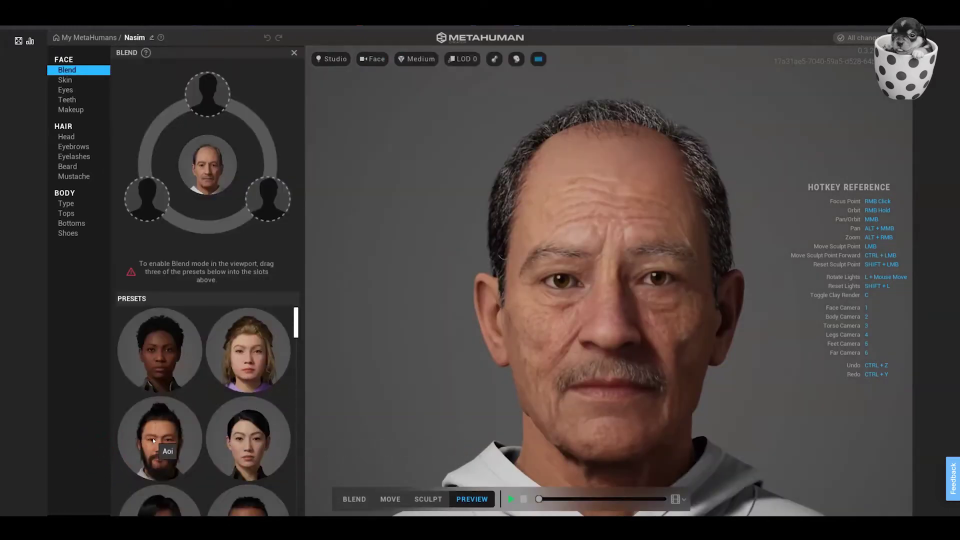
drag(156, 438, 209, 95)
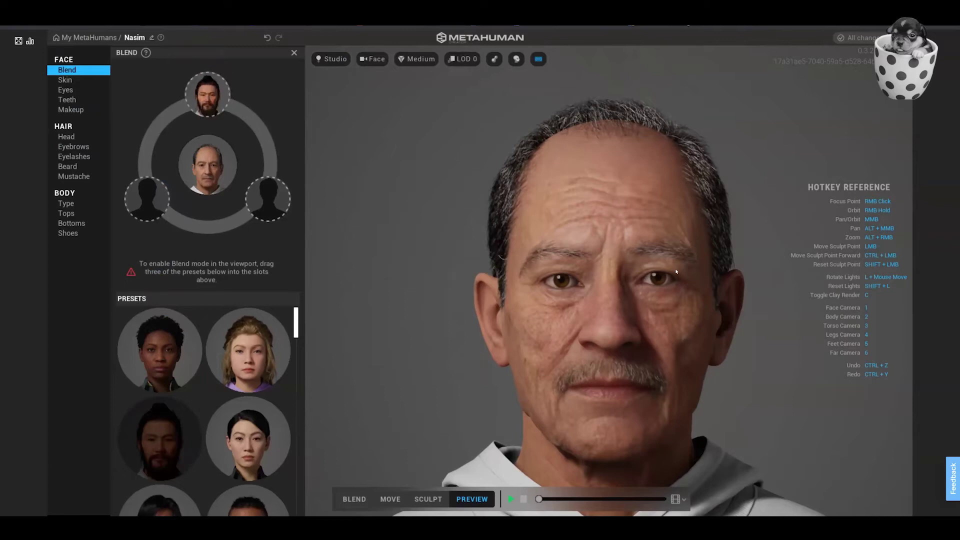
click(354, 499)
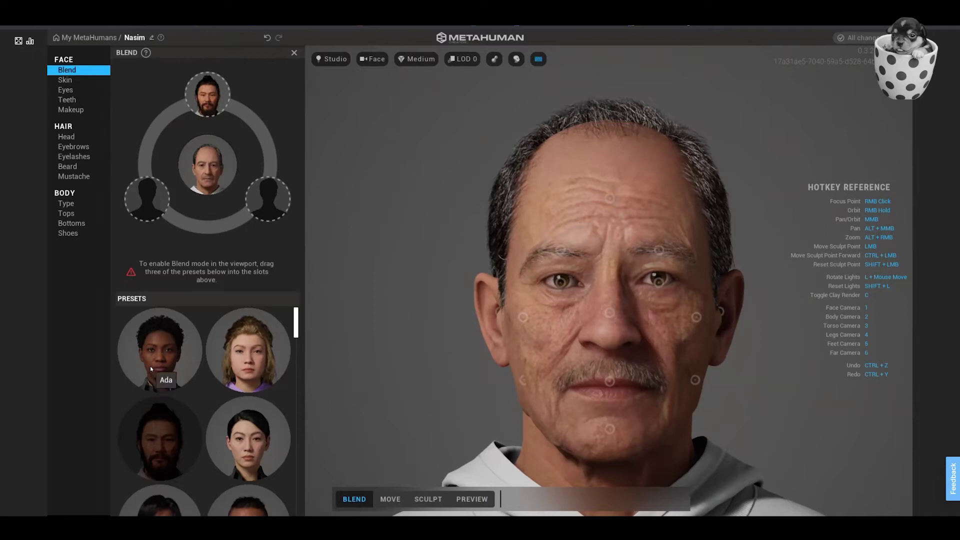
drag(150, 366, 146, 200)
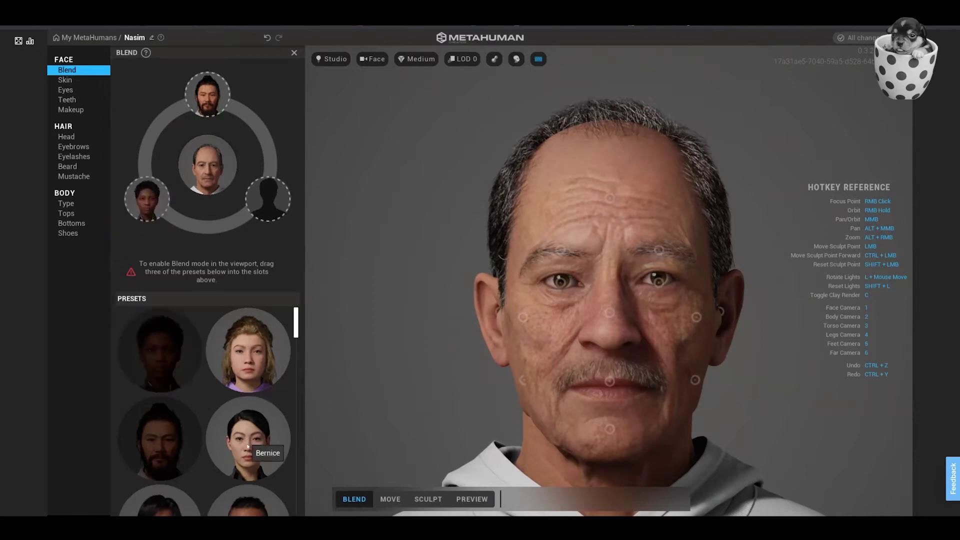
drag(251, 452, 268, 200)
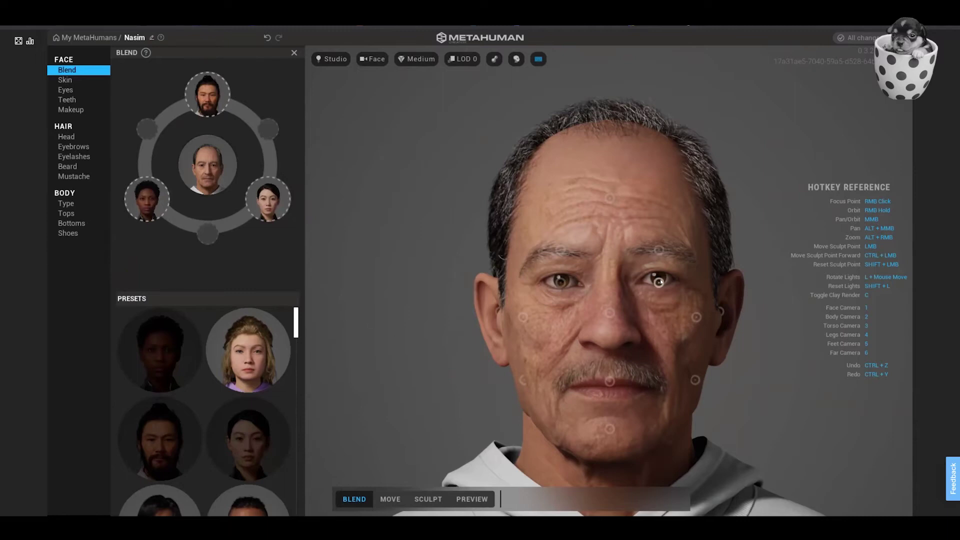
drag(670, 287, 658, 233)
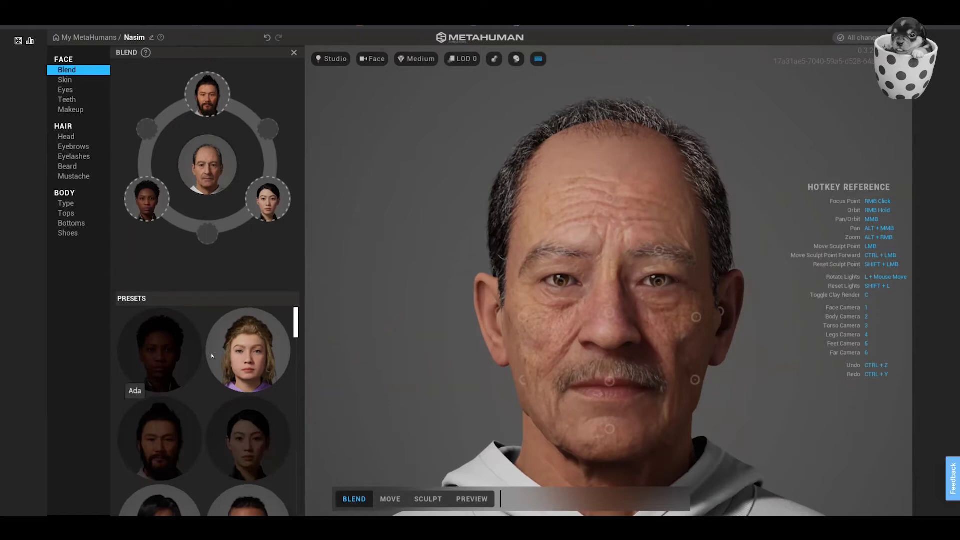
Return the viewport to Preview mode and darken the skin color slightly by raising its U value
click(59, 81)
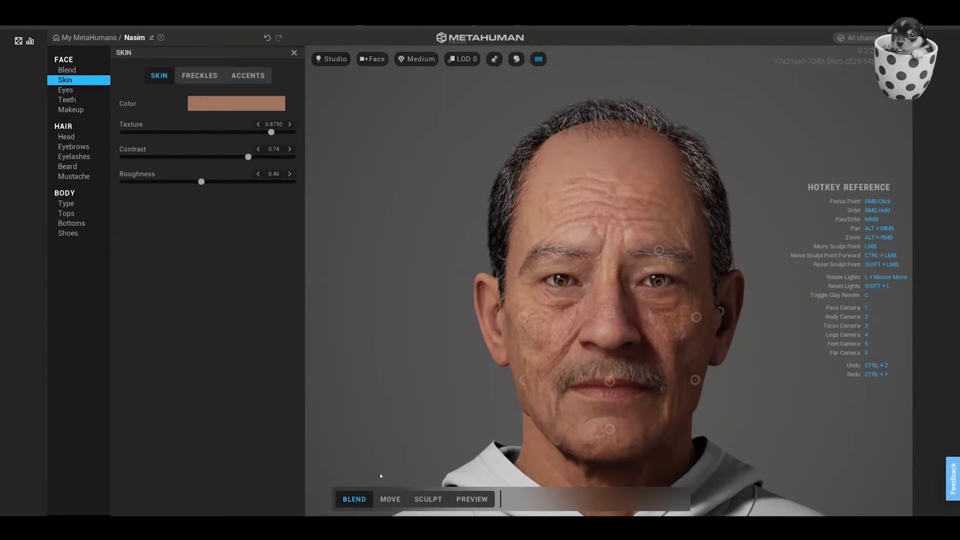
click(390, 499)
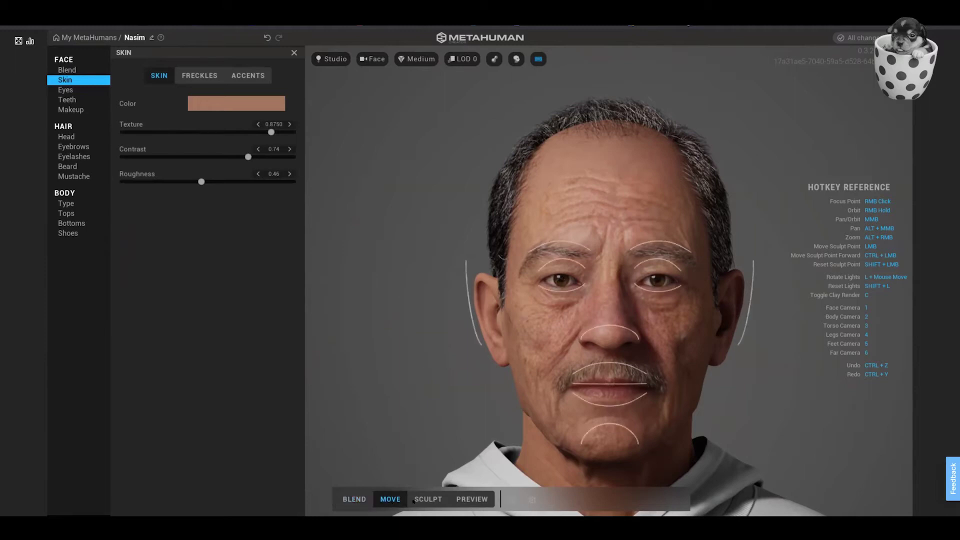
click(456, 499)
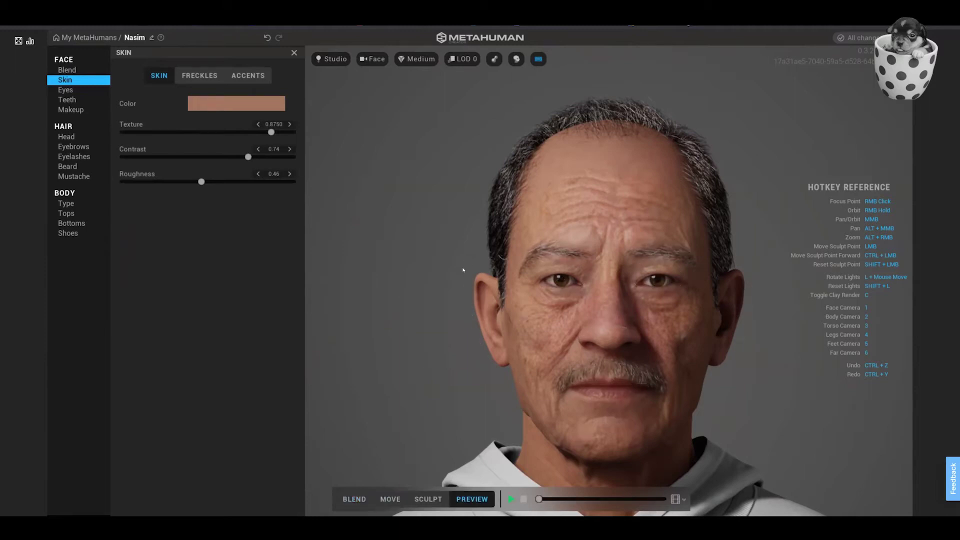
click(244, 107)
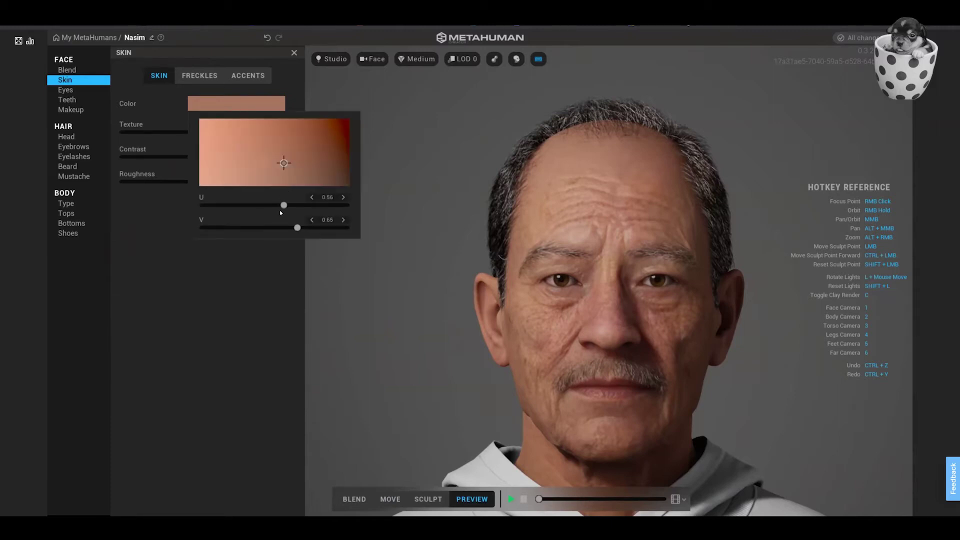
mouse_move(285, 206)
mouse_down()
mouse_move(307, 205)
mouse_move(292, 205)
mouse_up()
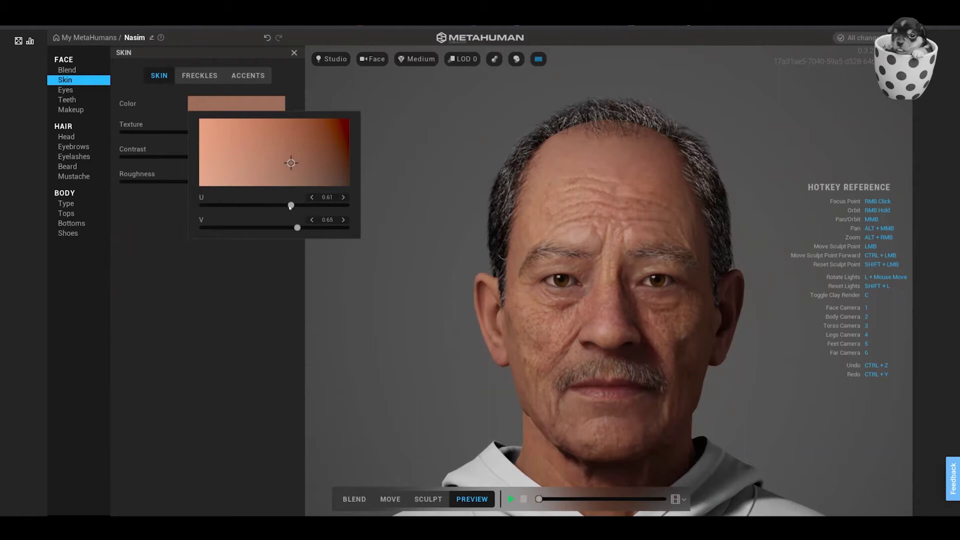
drag(290, 206, 288, 206)
click(155, 224)
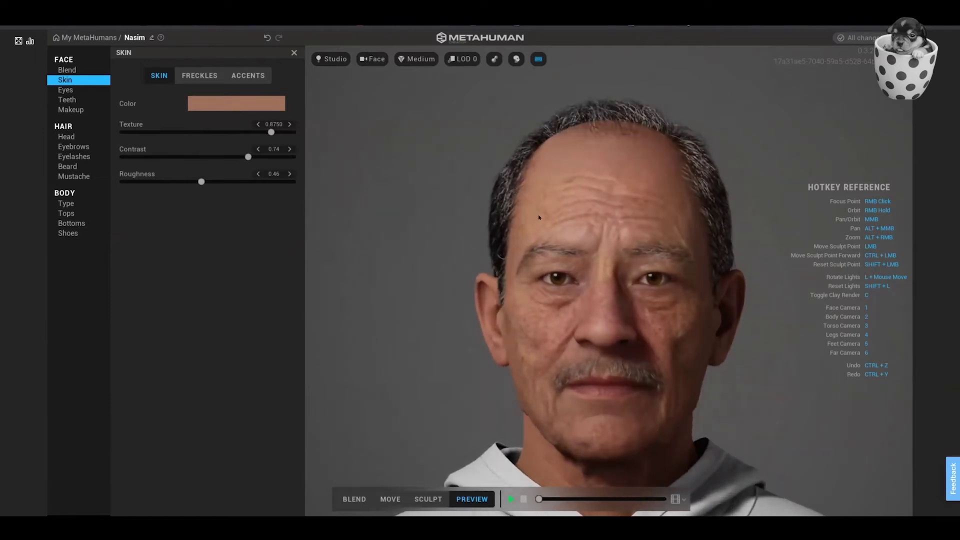
Try the Indoor lighting environment and view the head from the side and the front
click(332, 59)
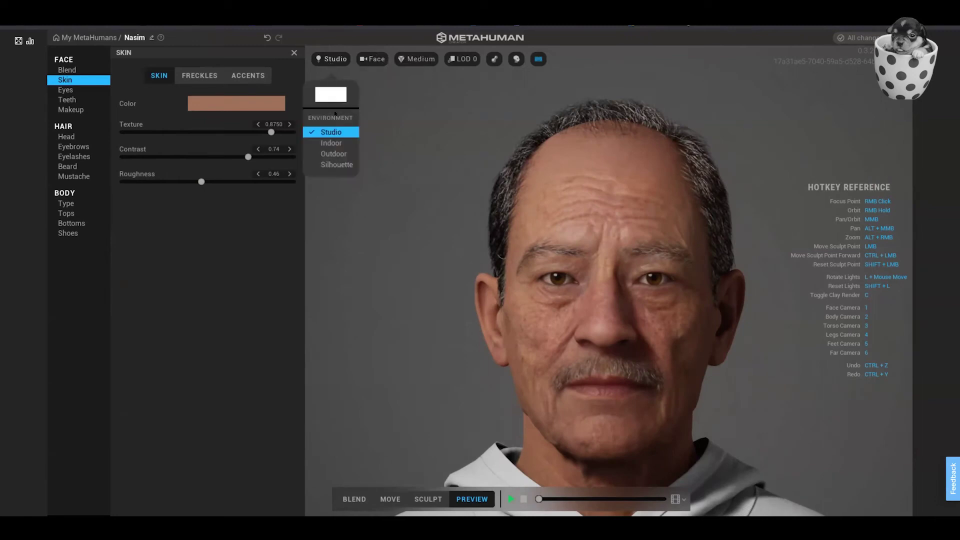
click(328, 144)
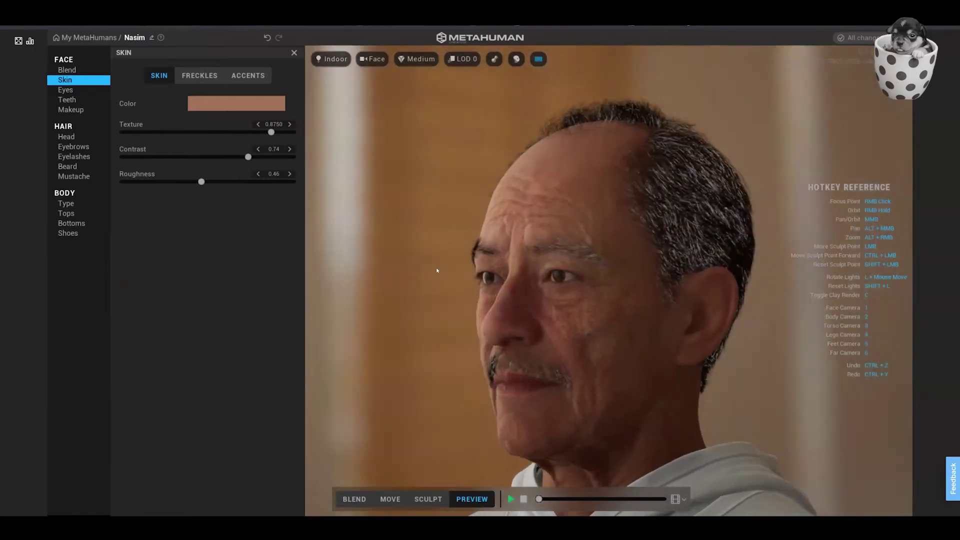
drag(436, 268, 705, 279)
right_drag(705, 279, 538, 272)
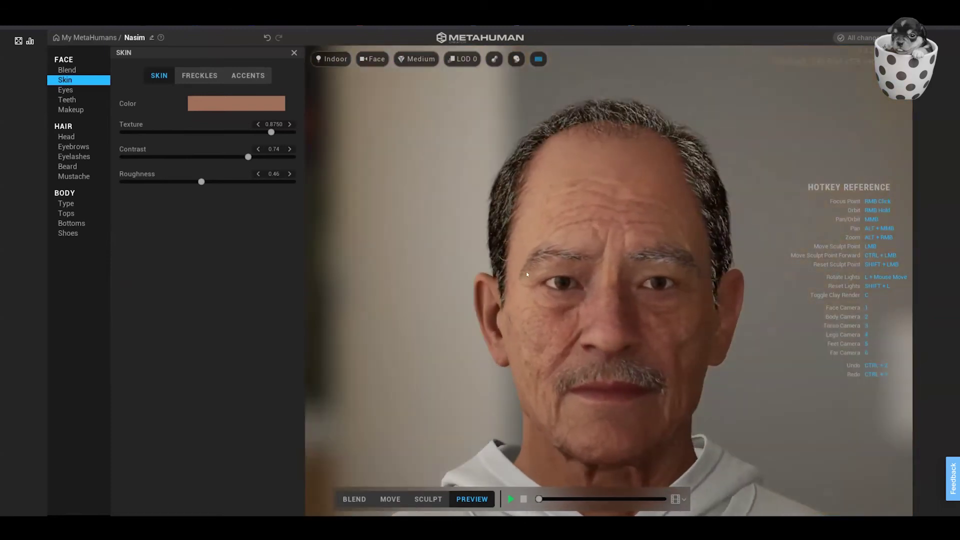
Set the lighting environment to Outdoor and examine the face up close from a slight angle
click(342, 60)
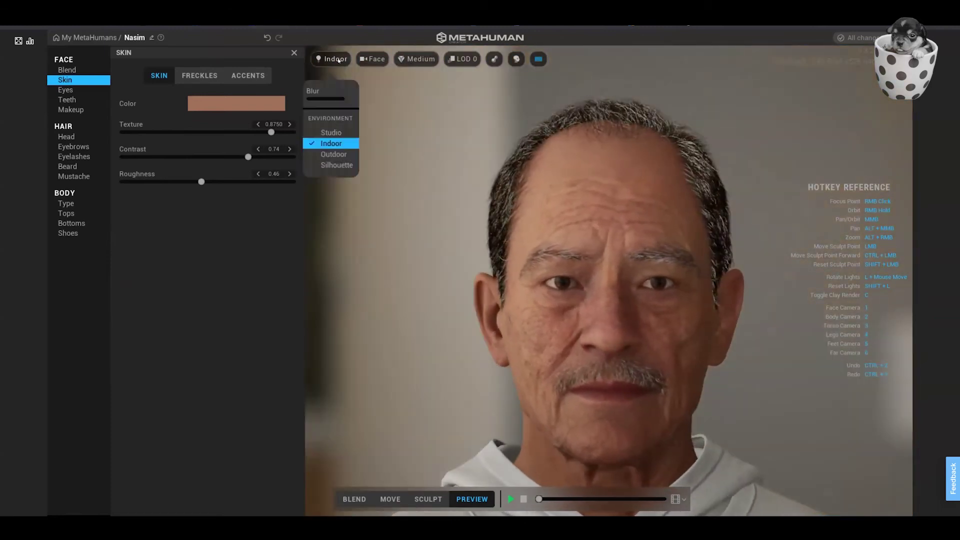
click(335, 155)
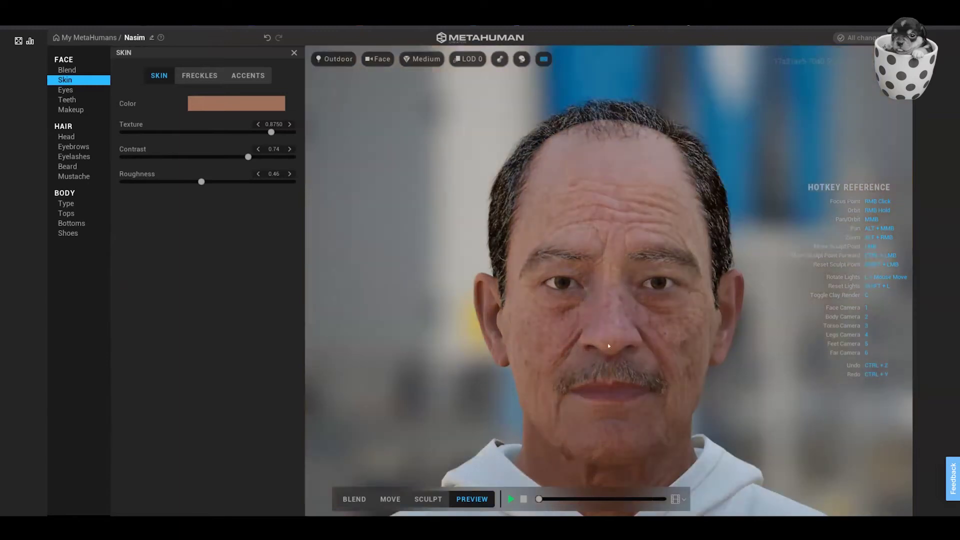
right_drag(557, 322, 536, 314)
scroll(536, 314, up, 5)
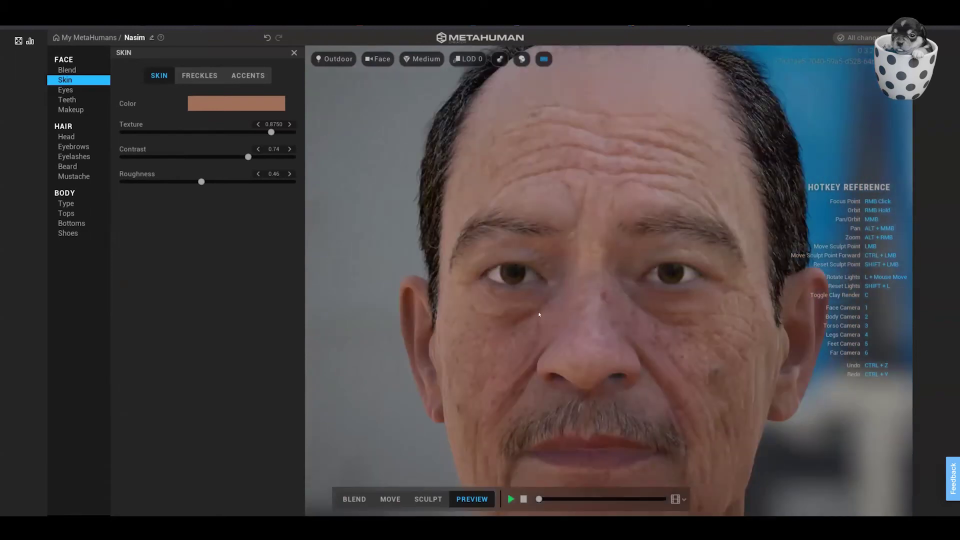
right_drag(539, 314, 502, 313)
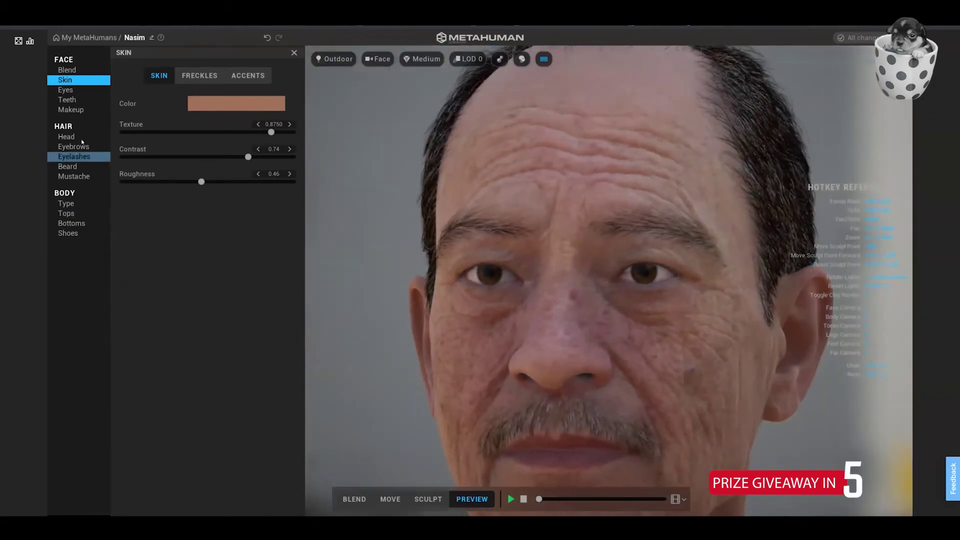
Try several iris patterns for both eyes and apply the first pattern in the second row
click(65, 93)
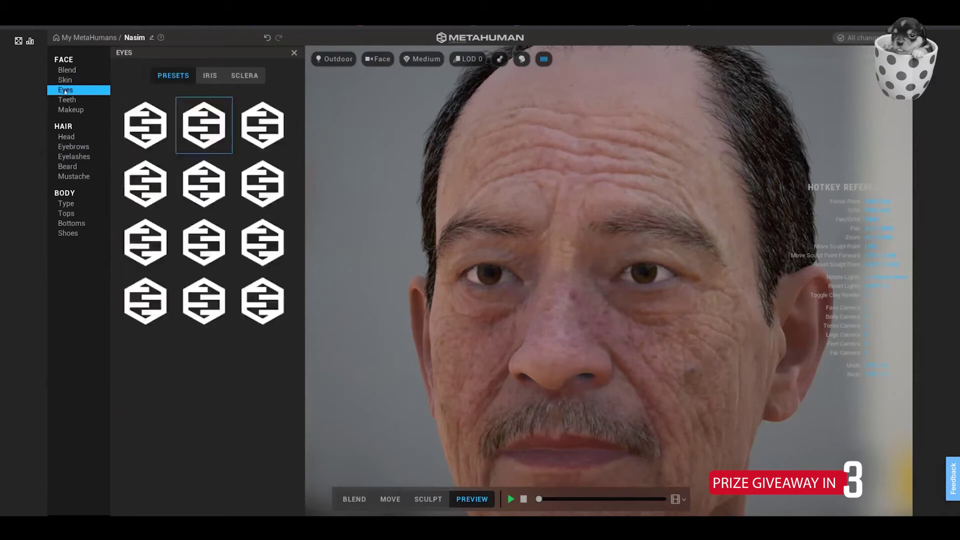
click(209, 75)
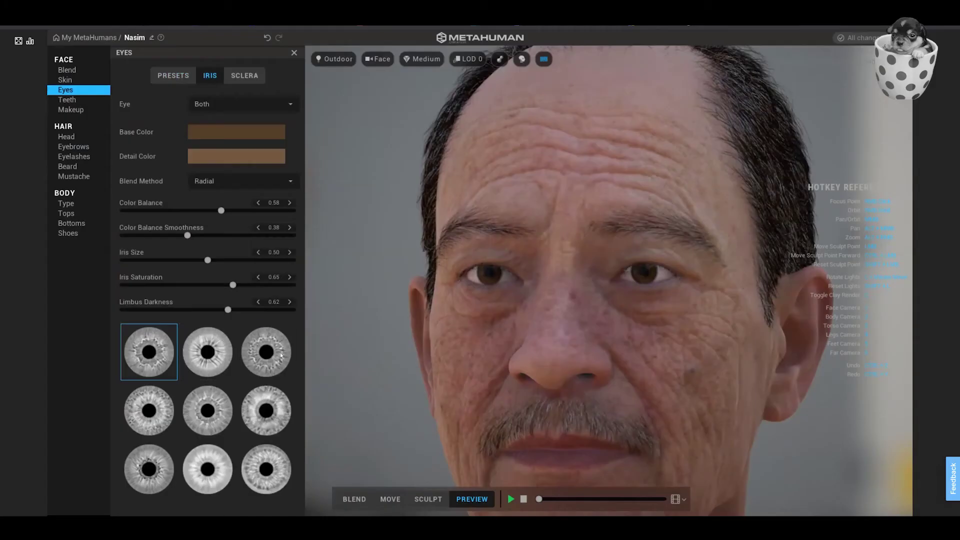
click(272, 353)
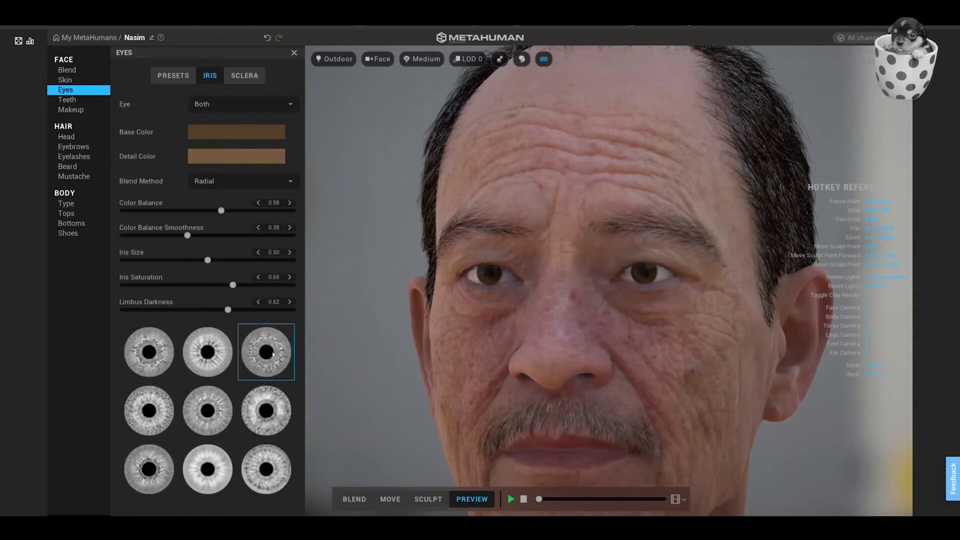
click(221, 479)
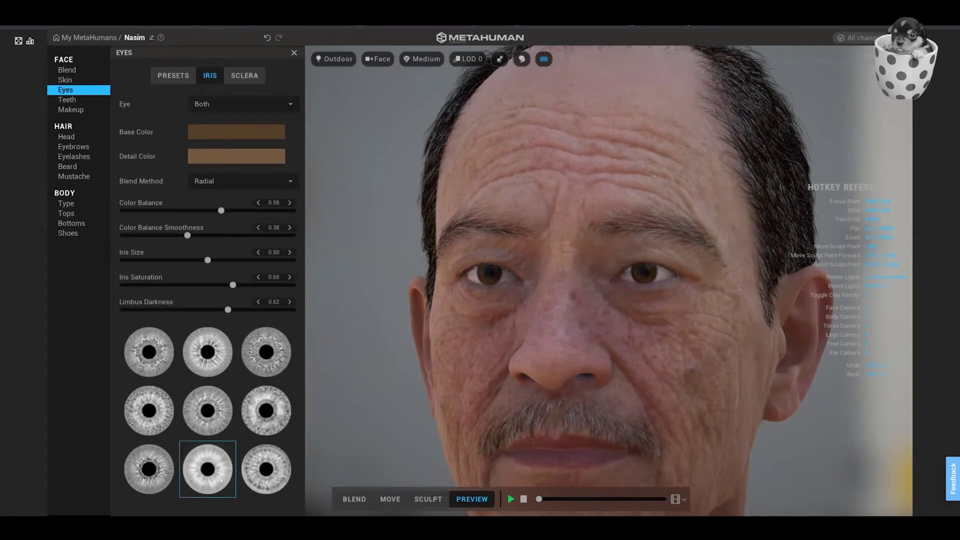
click(221, 423)
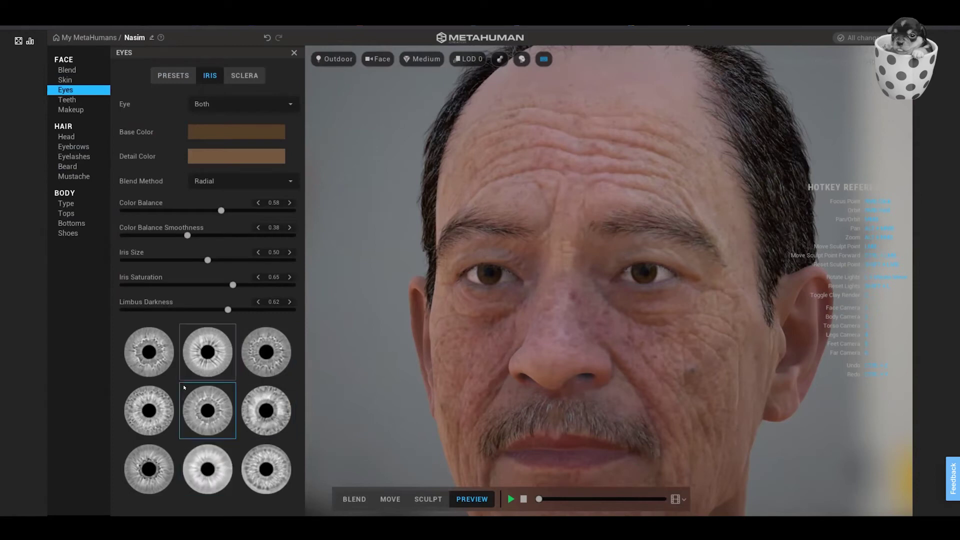
click(152, 420)
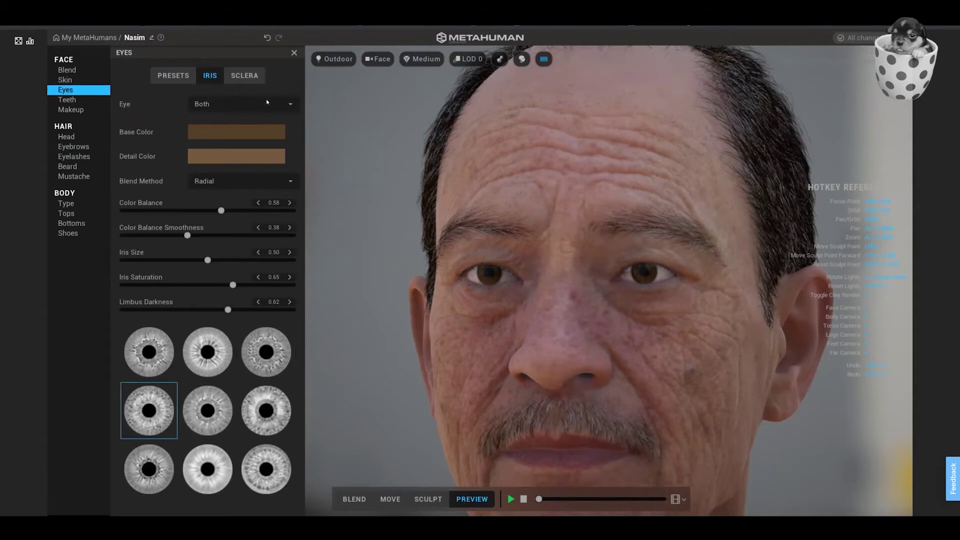
Try a different iris detail color on the left eye only and undo the color change
click(265, 104)
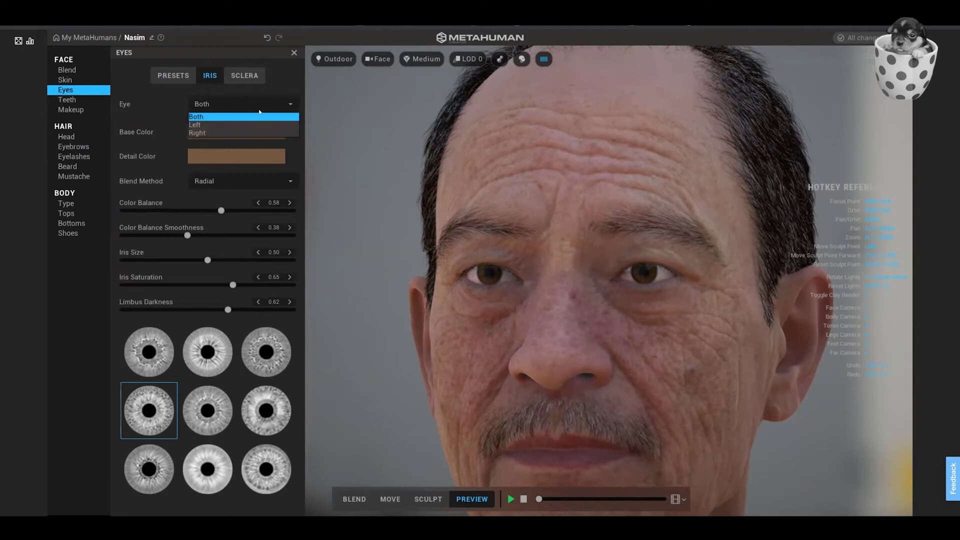
click(236, 125)
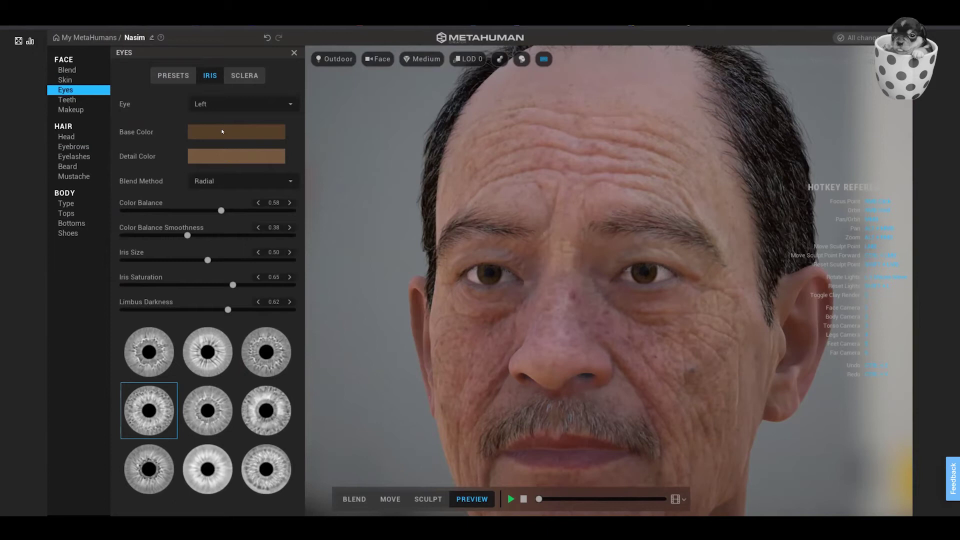
click(221, 159)
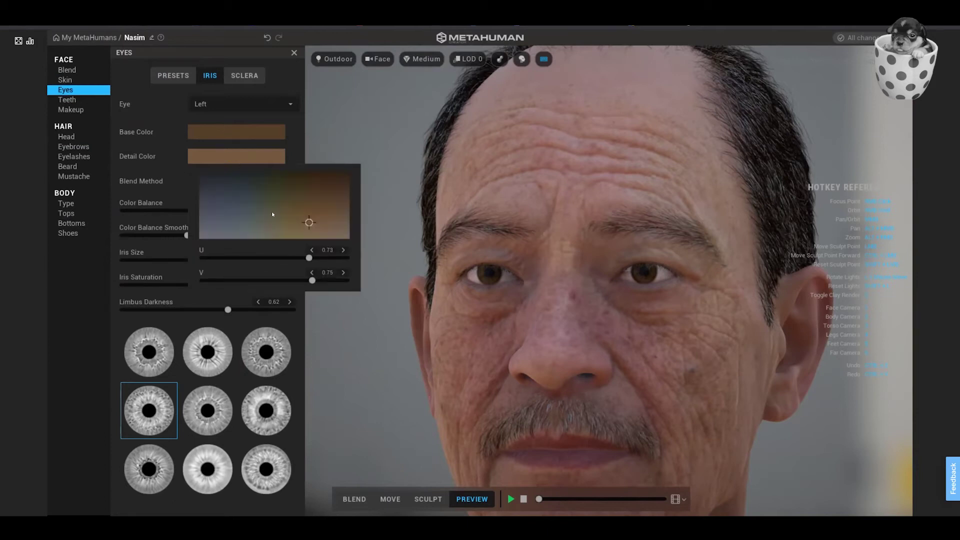
drag(271, 211, 306, 217)
key(ctrl+z)
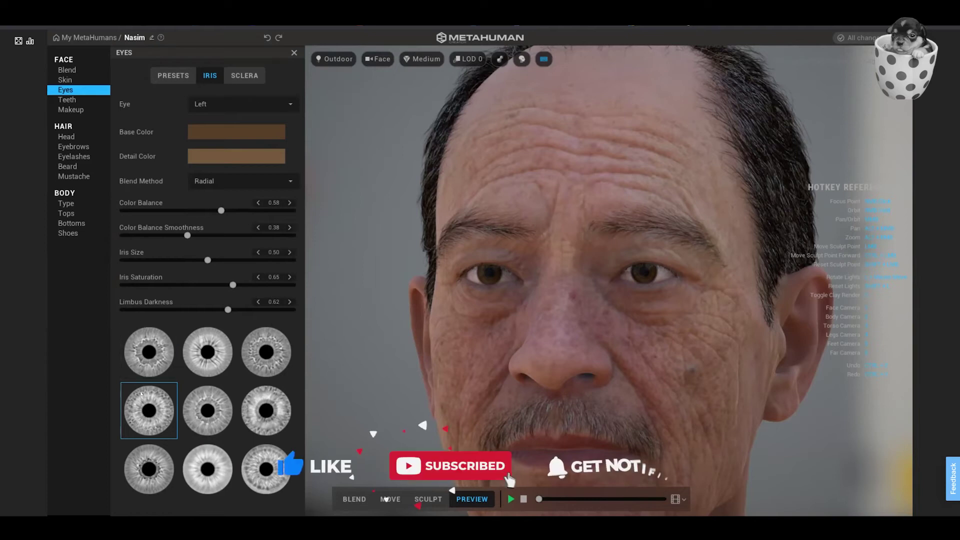
Raise the left eye's sclera vascularity to 0.95 and set its veins rotation to 0.32
click(243, 77)
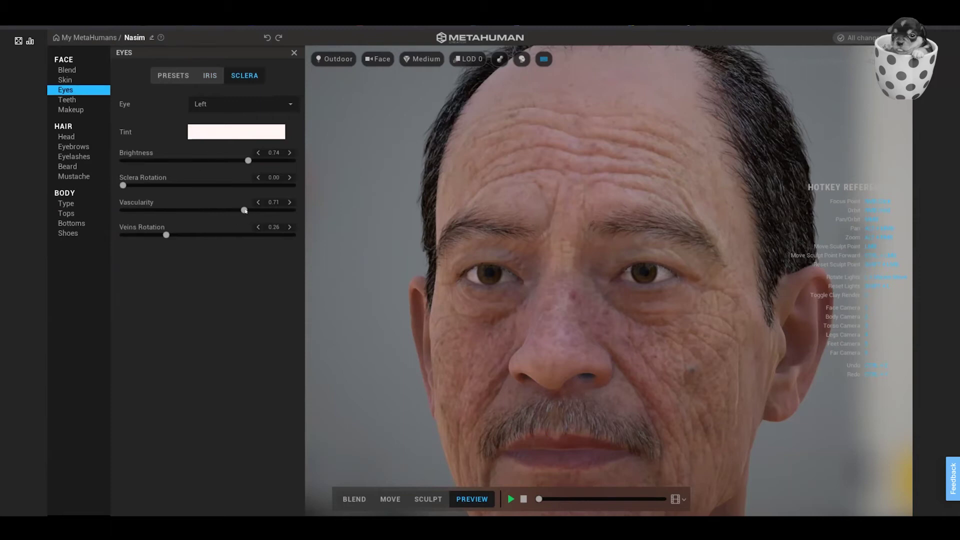
drag(245, 210, 286, 212)
drag(166, 235, 172, 235)
scroll(554, 318, up, 5)
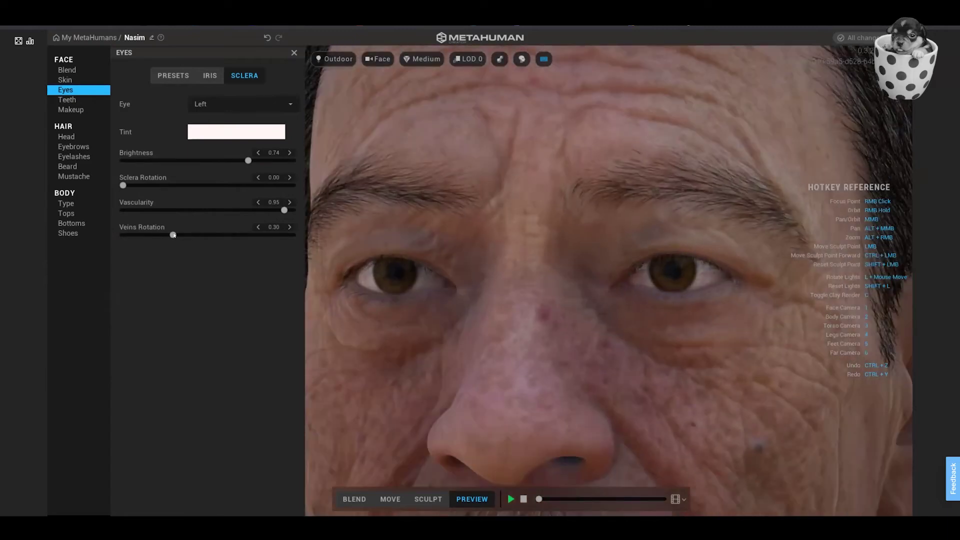
drag(173, 235, 176, 235)
For both eyes, lower the sclera brightness to 0.63 and slightly reduce the vascularity
click(230, 104)
click(224, 117)
drag(248, 161, 230, 168)
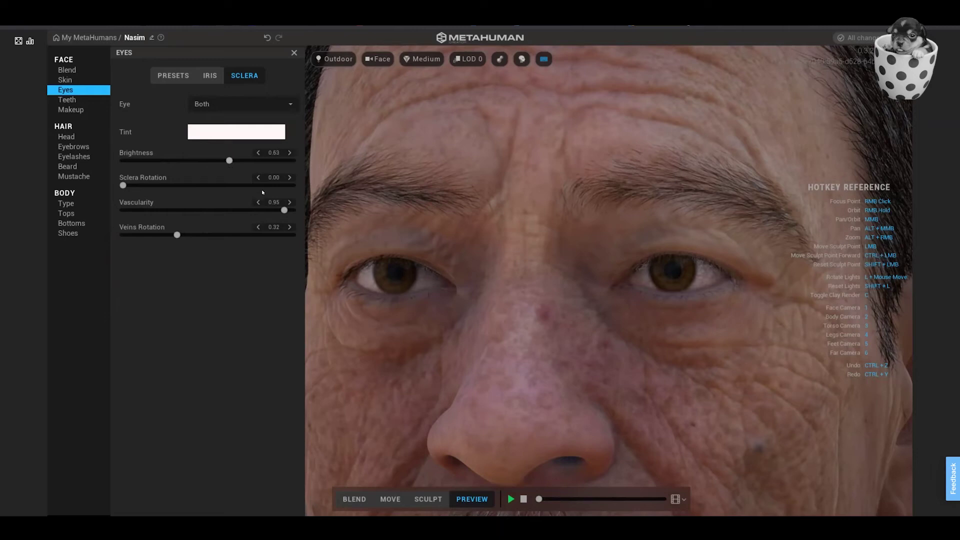
mouse_move(284, 210)
mouse_down()
mouse_move(176, 210)
mouse_move(292, 210)
mouse_move(276, 212)
mouse_up()
Try the first iris pattern in the first row and apply the third pattern in the second row to both eyes
click(207, 75)
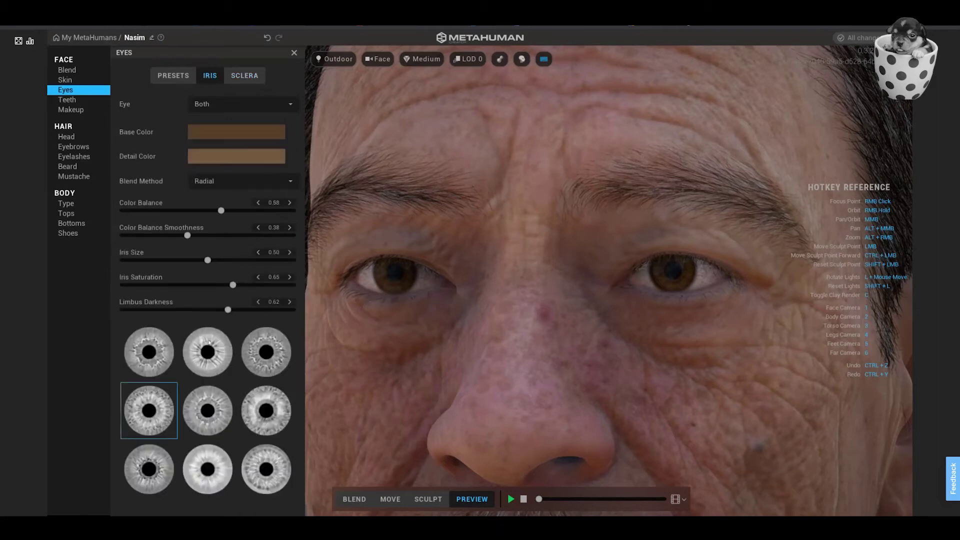
click(145, 364)
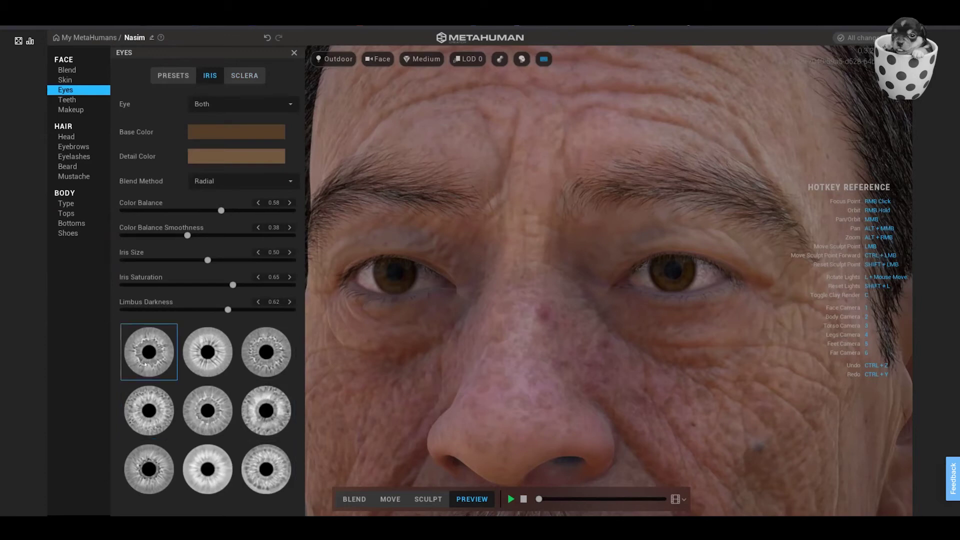
click(276, 425)
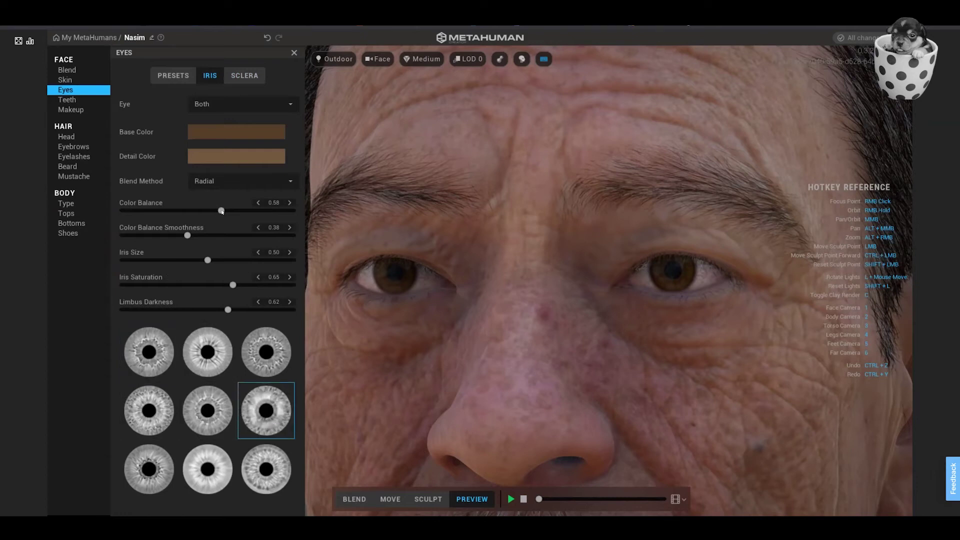
Enlarge the iris size to 0.74 and raise the iris saturation to 0.68 for both eyes
mouse_move(222, 211)
mouse_down()
mouse_move(244, 211)
mouse_move(150, 210)
mouse_move(257, 210)
mouse_move(220, 211)
mouse_up()
drag(208, 260, 284, 260)
drag(276, 260, 248, 262)
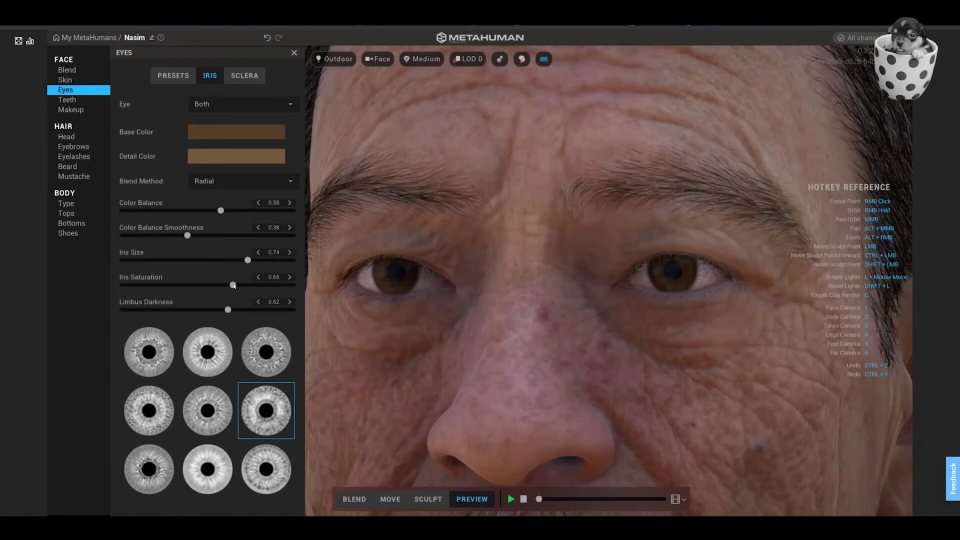
mouse_move(234, 286)
mouse_down()
mouse_move(167, 285)
mouse_move(252, 284)
mouse_move(239, 285)
mouse_up()
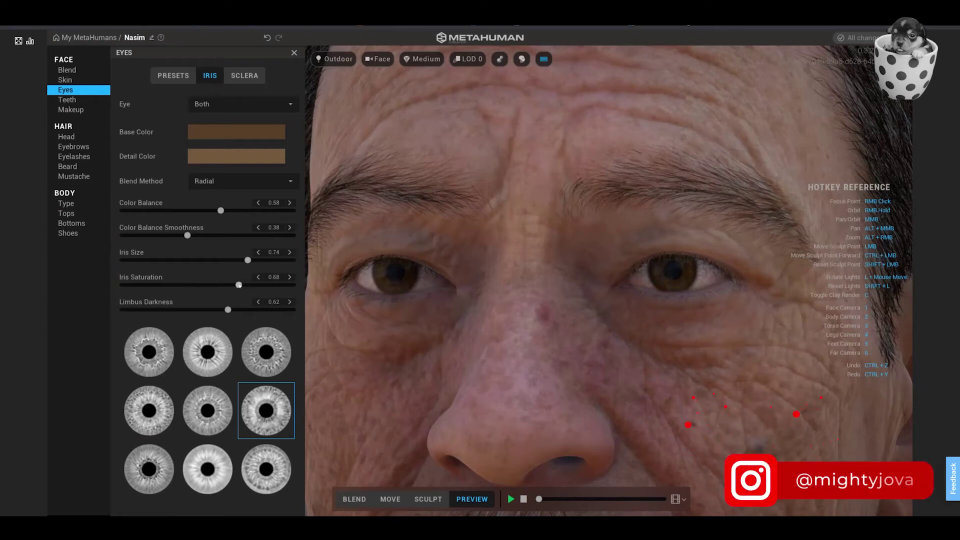
Set the lighting environment to Studio and fine-tune the iris saturation and limbus darkness
click(338, 59)
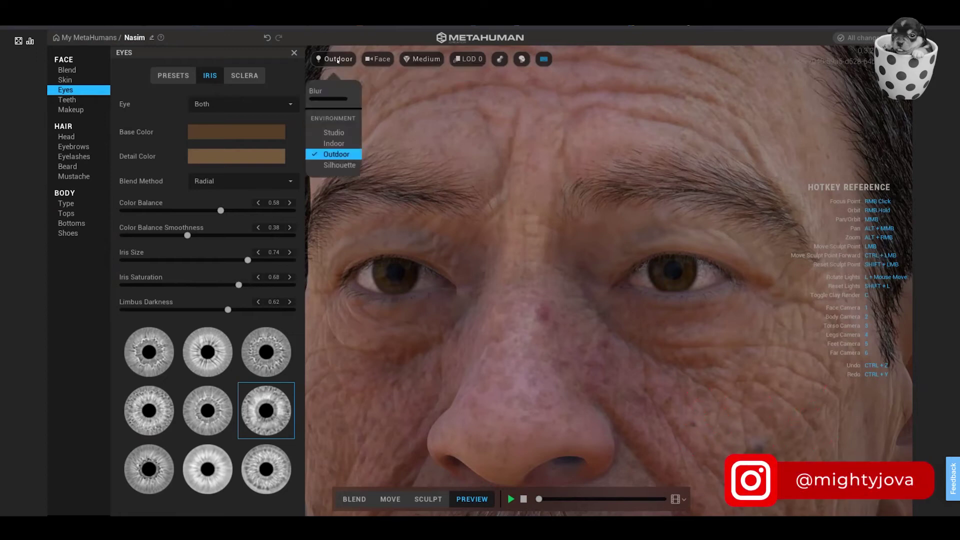
click(335, 132)
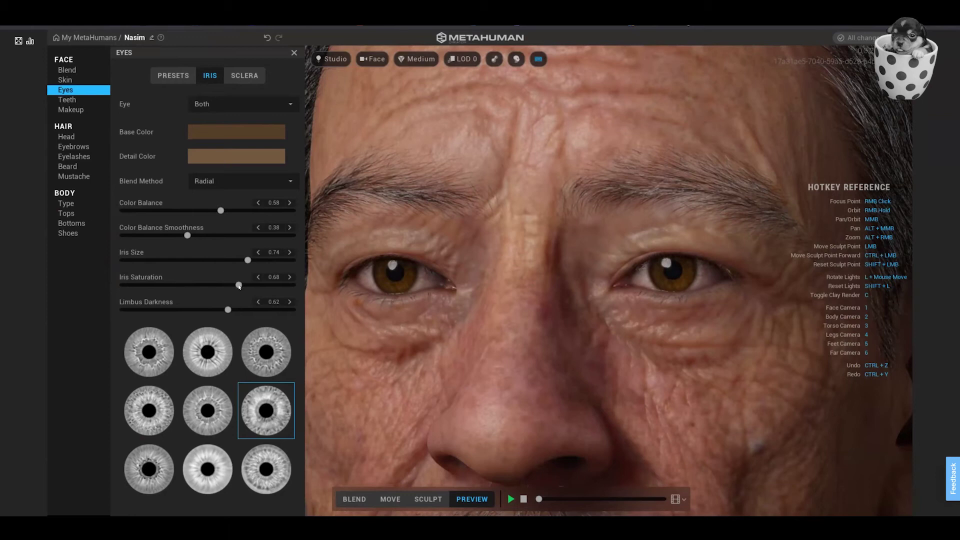
mouse_move(239, 286)
mouse_down()
mouse_move(162, 285)
mouse_move(264, 285)
mouse_move(176, 286)
mouse_move(238, 289)
mouse_up()
mouse_move(228, 310)
mouse_down()
mouse_move(278, 310)
mouse_move(123, 305)
mouse_move(228, 309)
mouse_up()
Try several eye presets and apply the second preset in the first row, viewing the result on the whole head
click(177, 79)
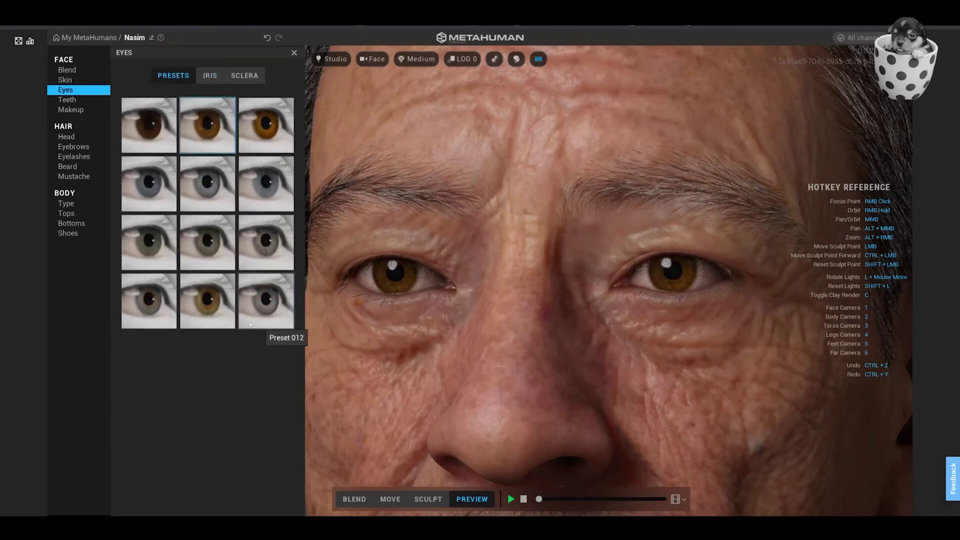
click(210, 304)
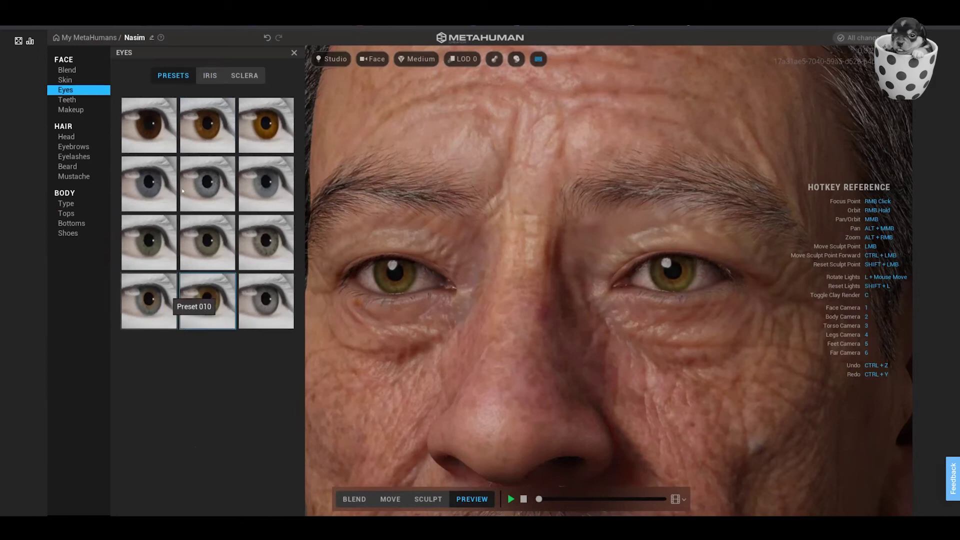
click(265, 137)
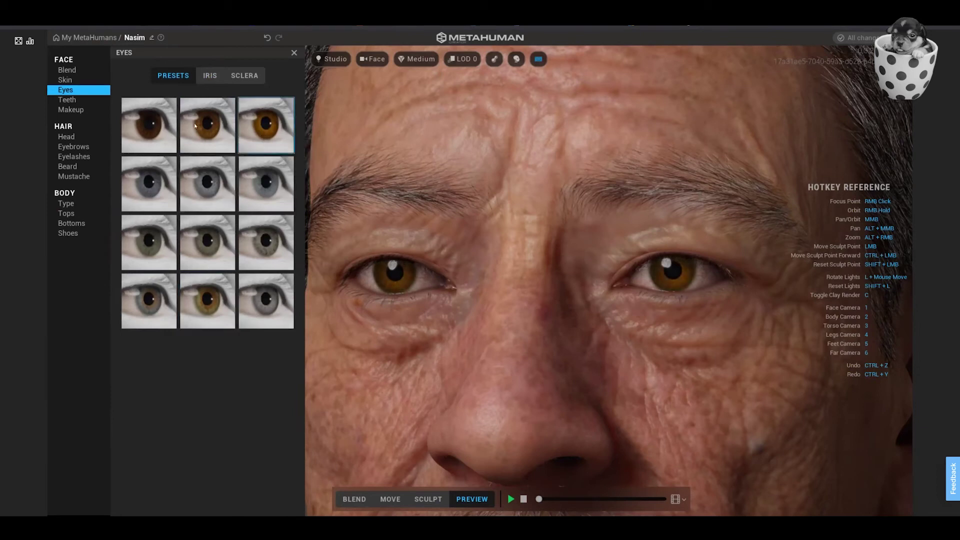
click(208, 134)
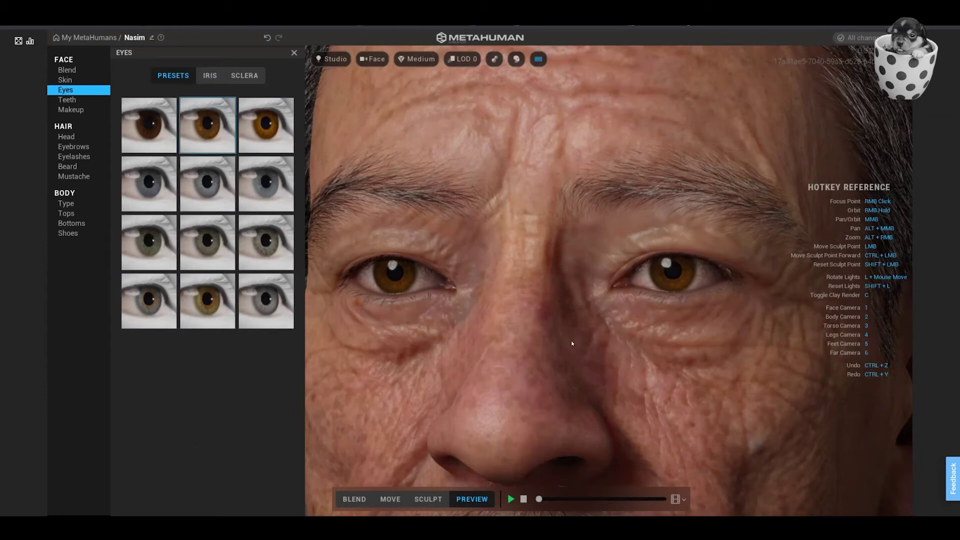
scroll(564, 341, down, 5)
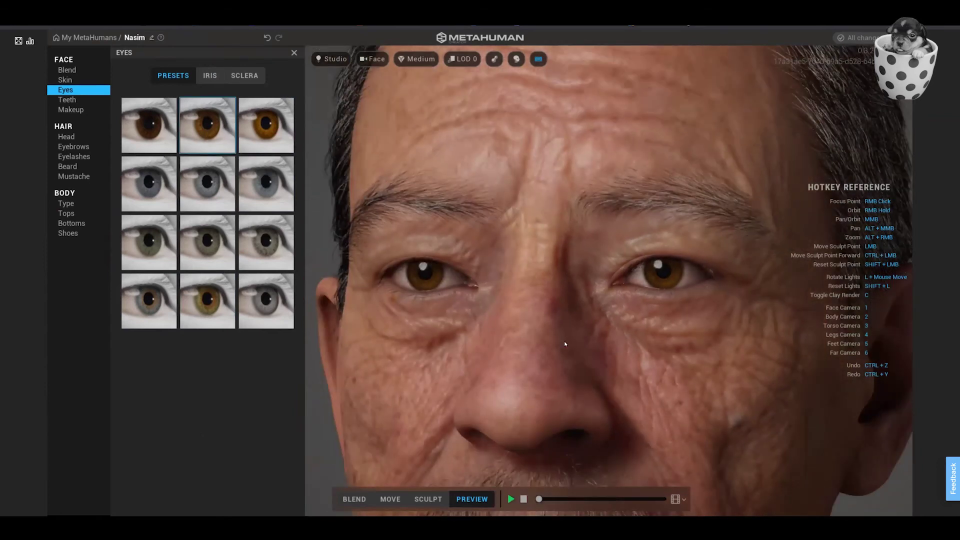
scroll(564, 341, down, 5)
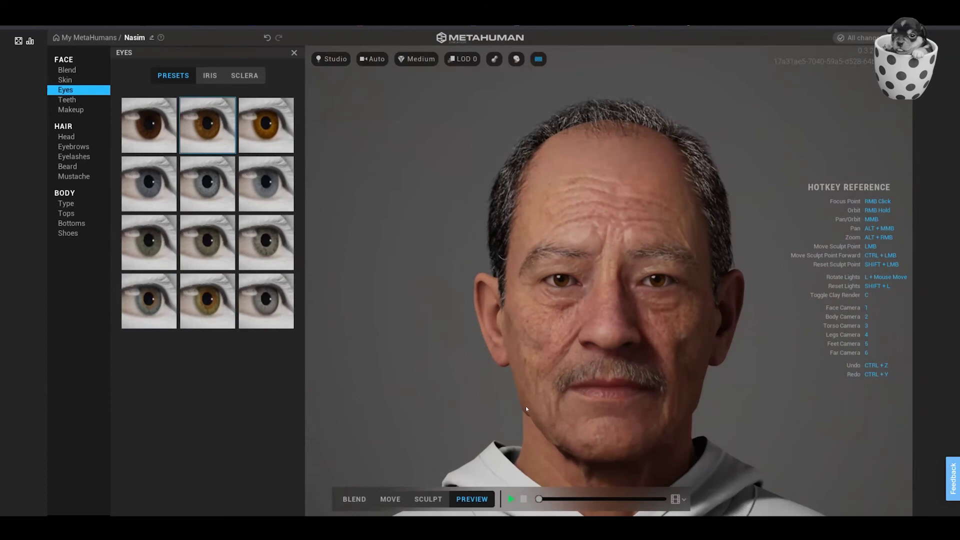
Set the teeth variation to 0.99 and shift the tooth color to U 0.58 and V 0.27
click(67, 100)
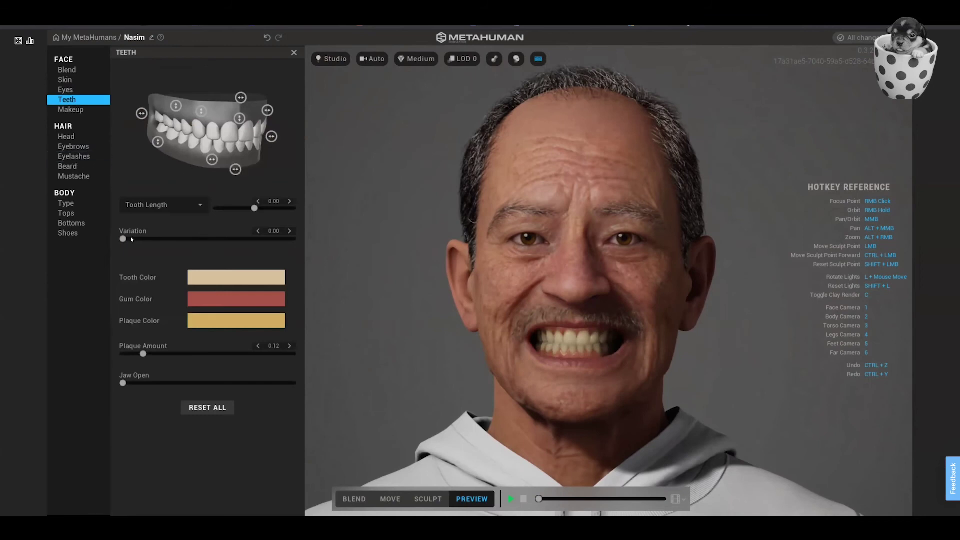
drag(123, 239, 286, 240)
click(242, 278)
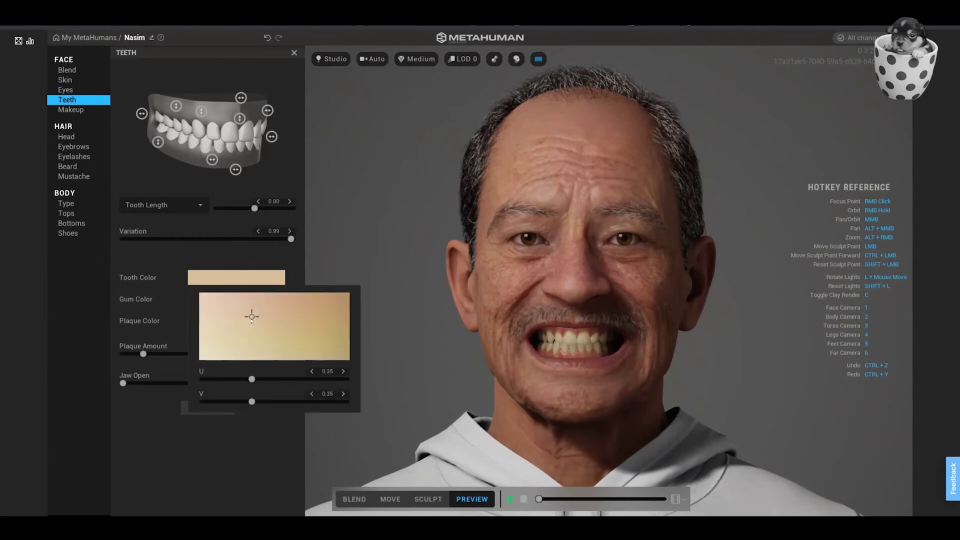
drag(252, 317, 287, 311)
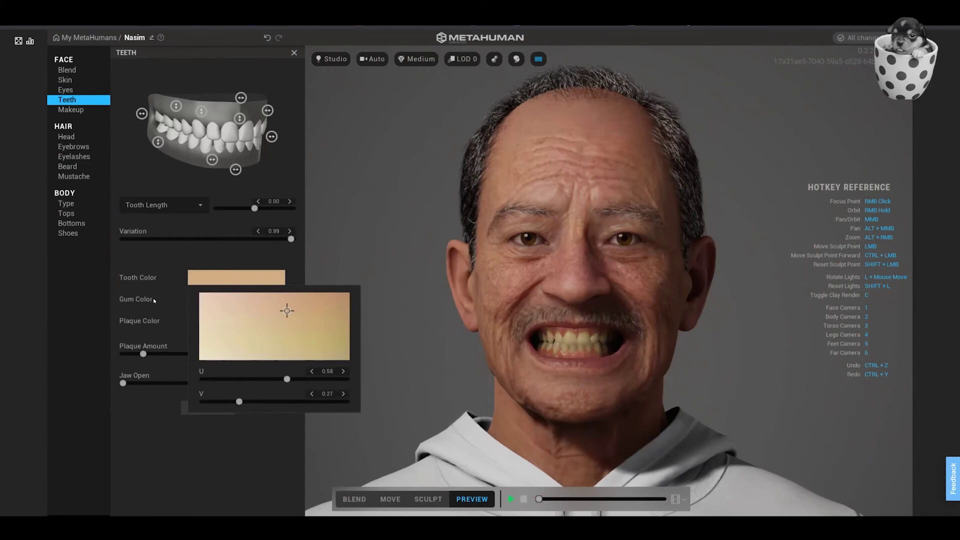
click(142, 288)
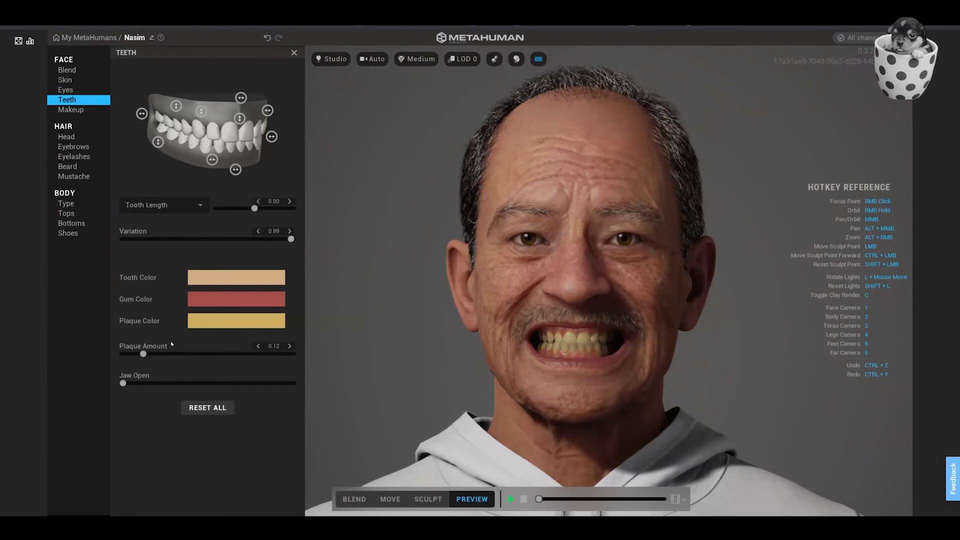
Set the plaque amount to 0.39 and the tooth length to -0.83, and slightly adjust the tooth spacing
drag(163, 353, 189, 354)
drag(123, 384, 51, 374)
drag(254, 208, 224, 211)
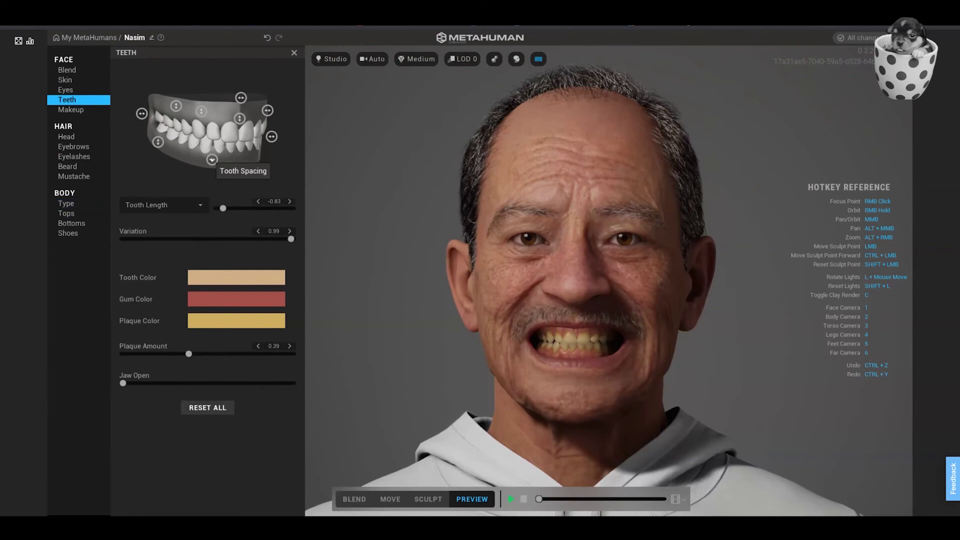
drag(212, 159, 219, 156)
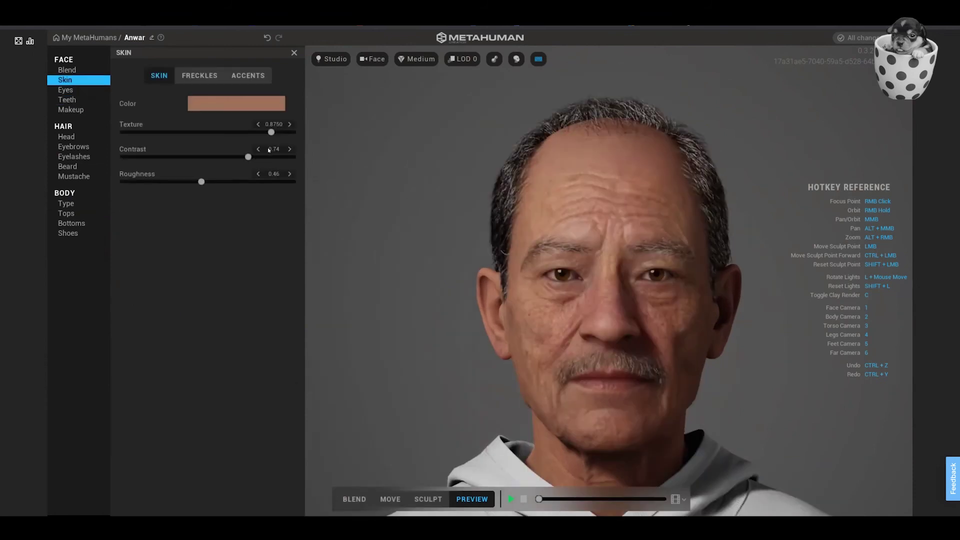
Try a skin texture value of about 0.91 and return it to 0.8750
drag(272, 133, 279, 133)
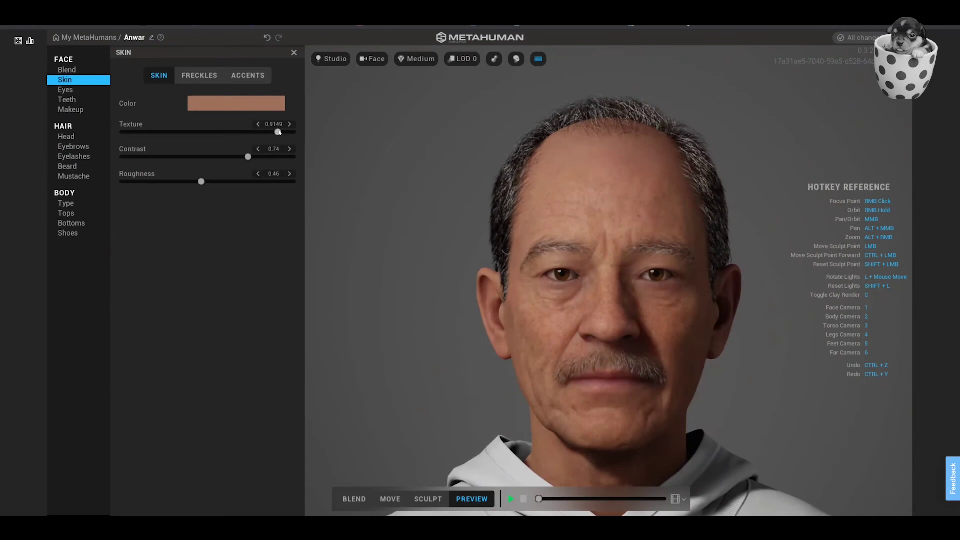
drag(278, 133, 272, 133)
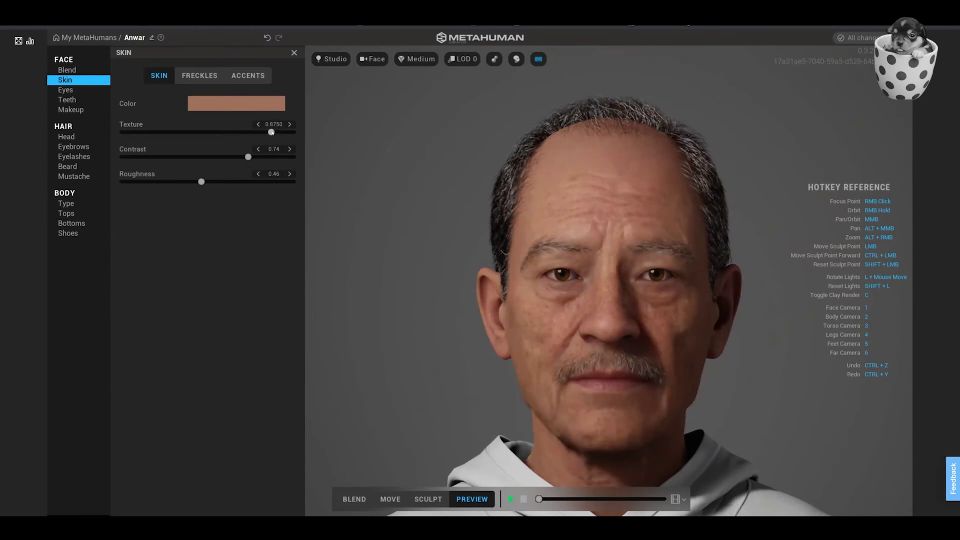
mouse_move(271, 132)
mouse_down()
mouse_move(238, 133)
mouse_move(273, 131)
mouse_up()
Open the face blend settings and rotate the studio lights around the head to examine the face from both lit sides
click(67, 71)
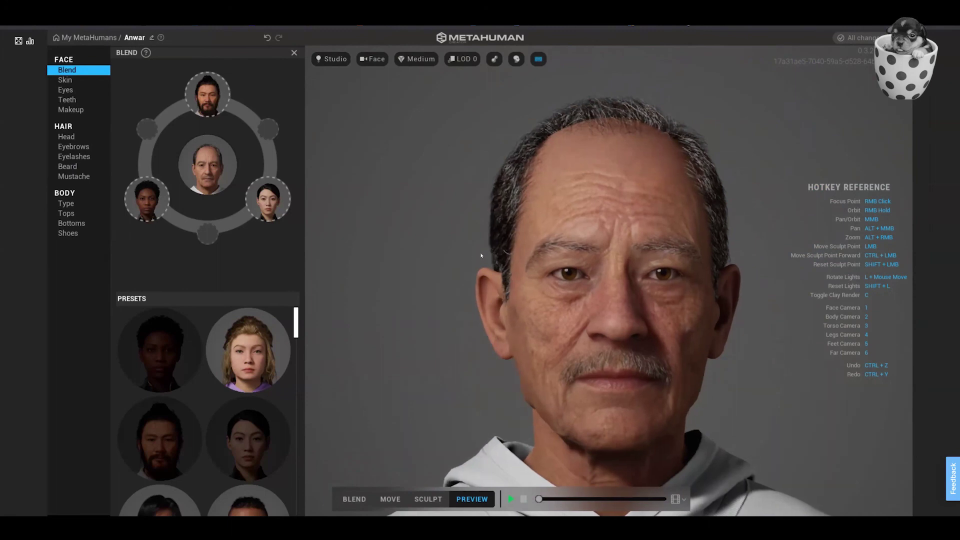
right_drag(480, 253, 460, 257)
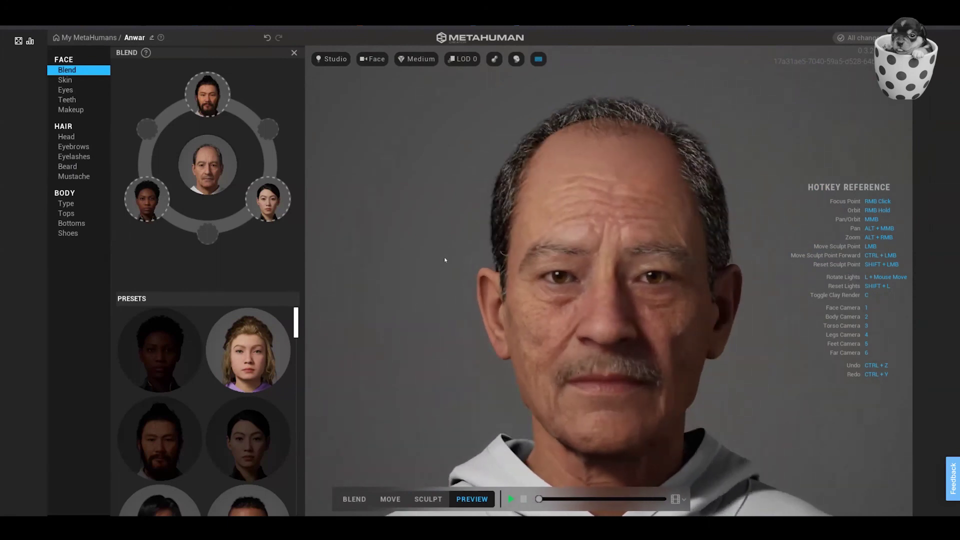
key(l)
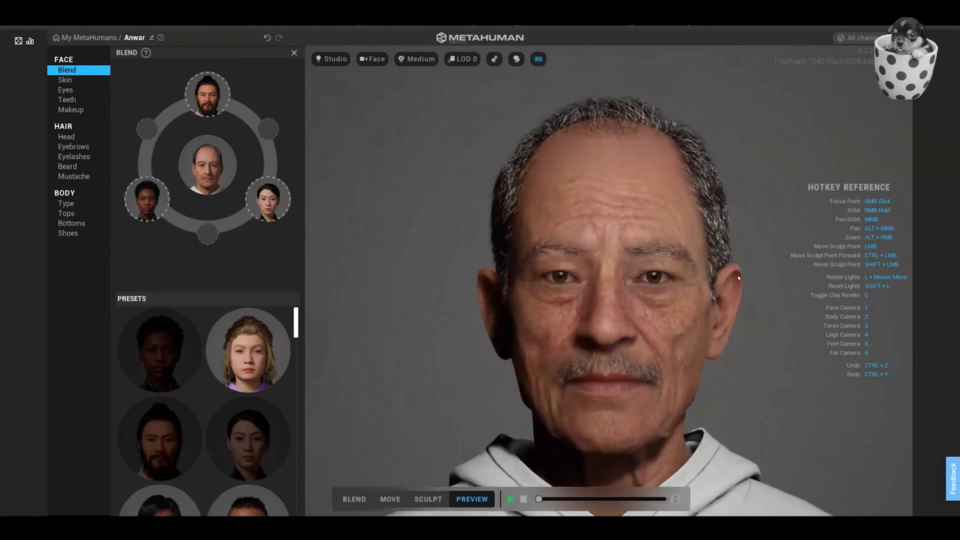
key(l)
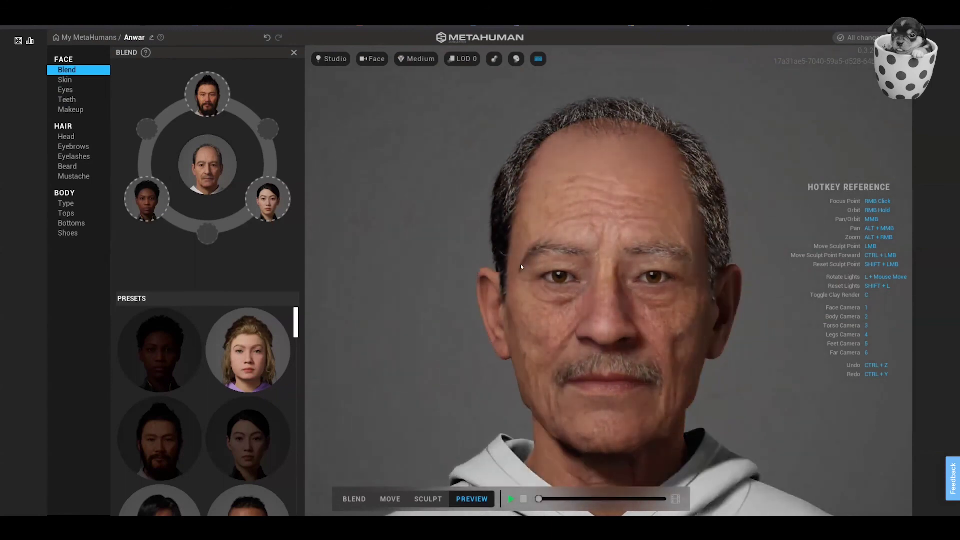
key(l)
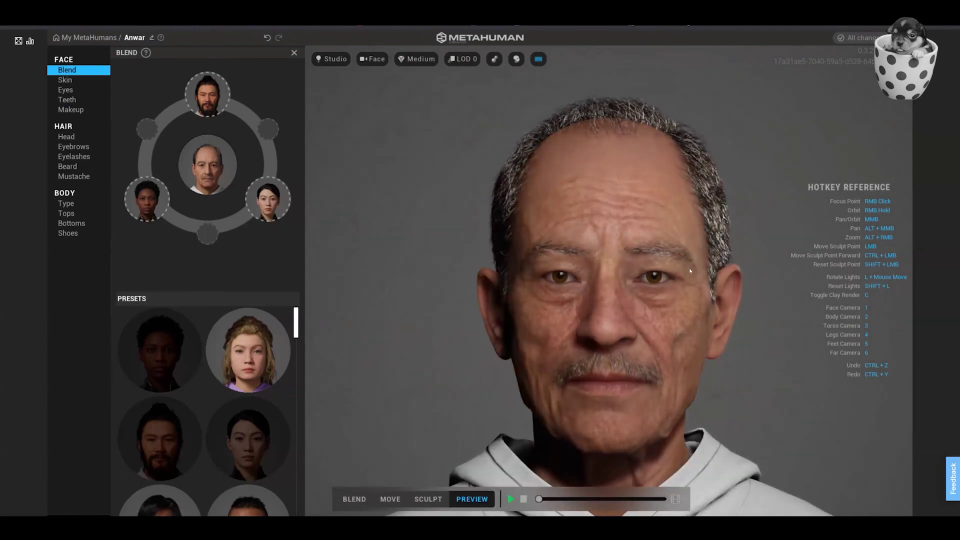
key(l)
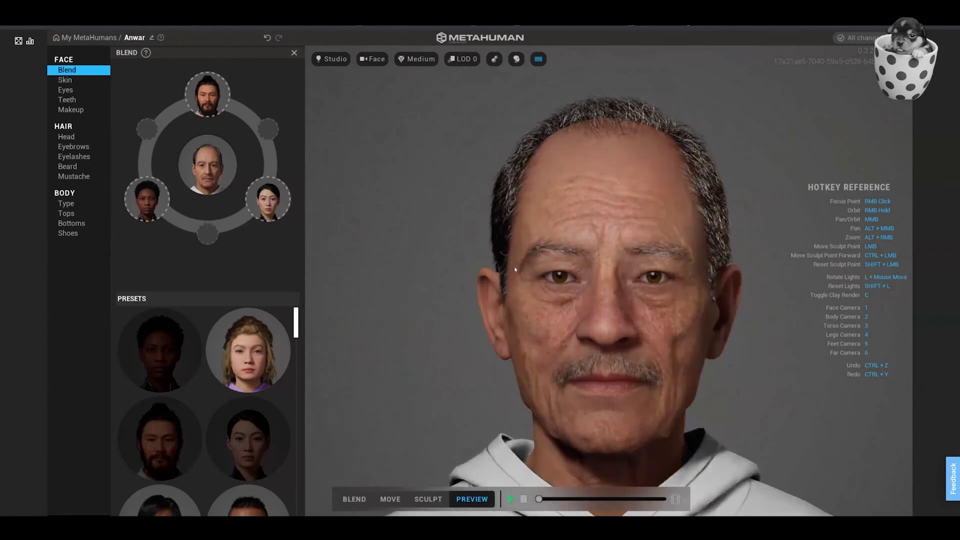
key(l)
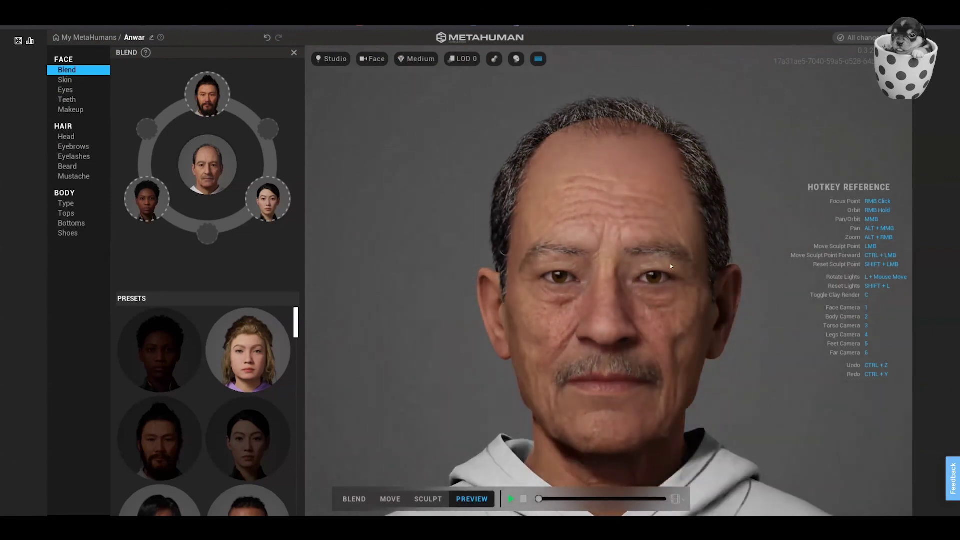
Rotate the studio lights around the head to examine the face in side light, and reset the lights
key(l)
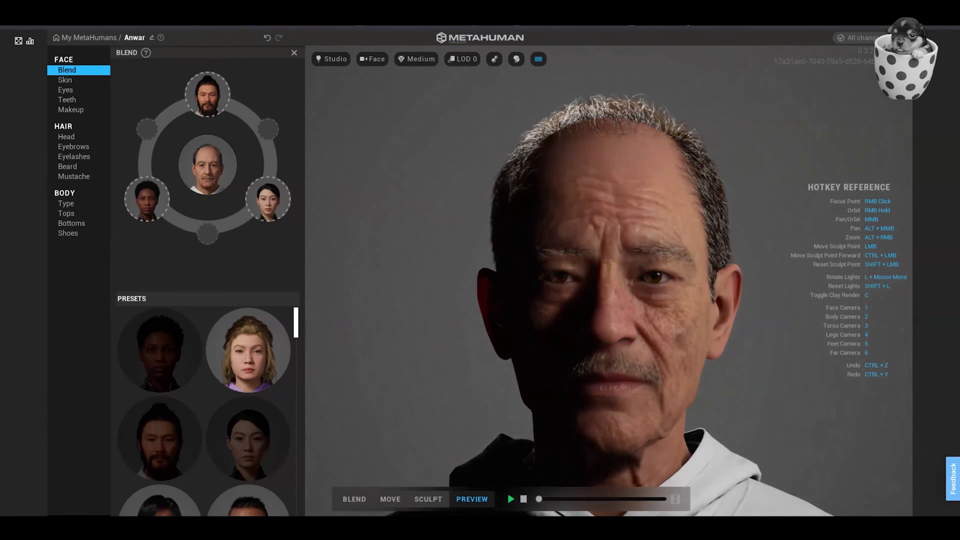
key(l)
key(shift+l)
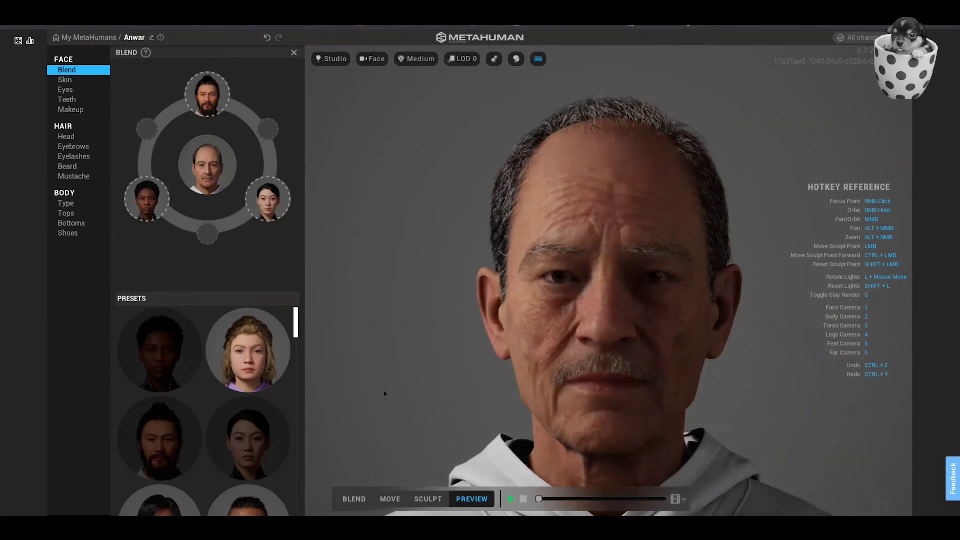
Play the face preview animation, pause it partway to examine the head, stop it, and return to the My MetaHumans page
click(511, 499)
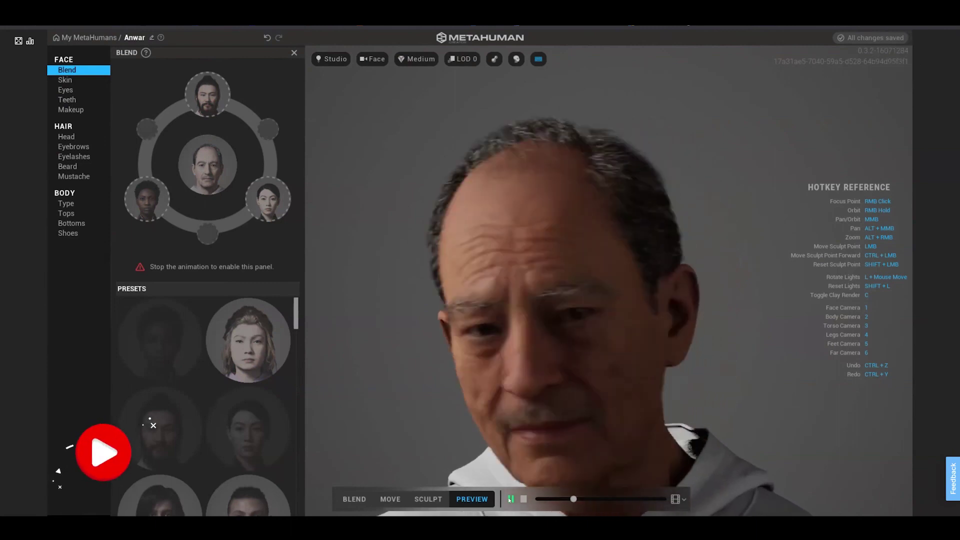
click(510, 499)
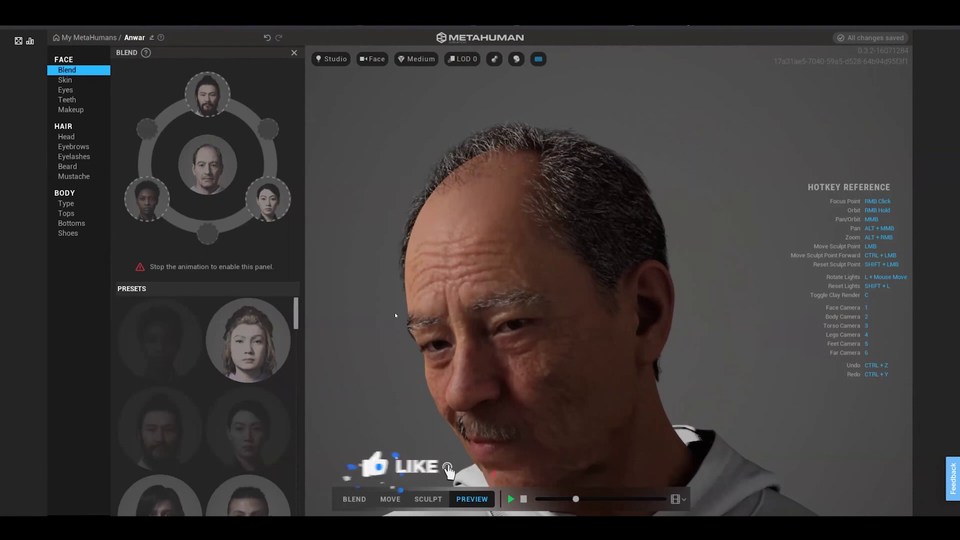
click(524, 499)
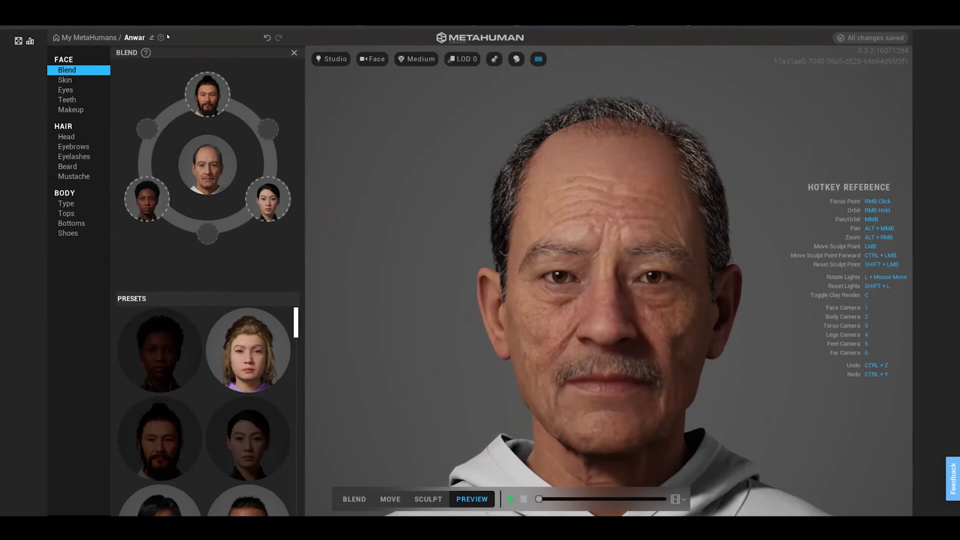
click(88, 38)
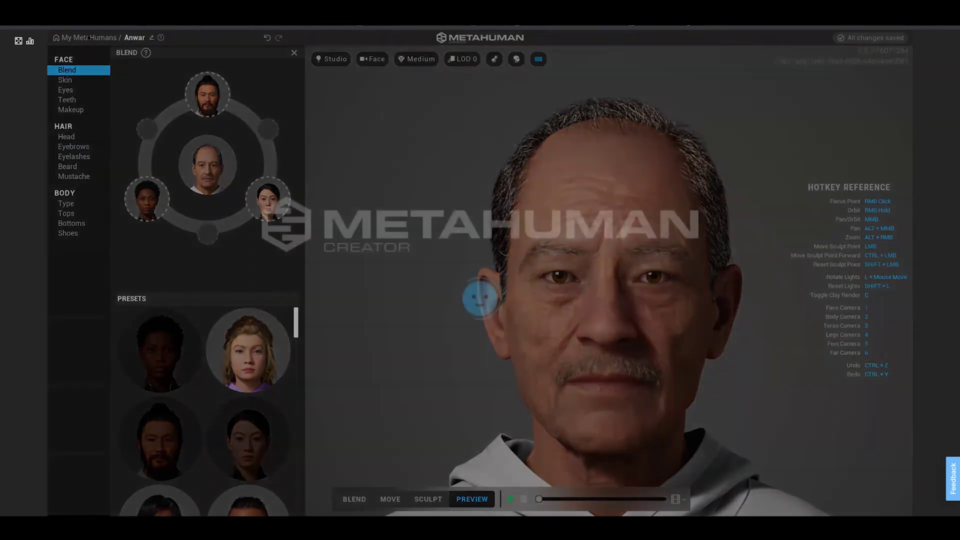